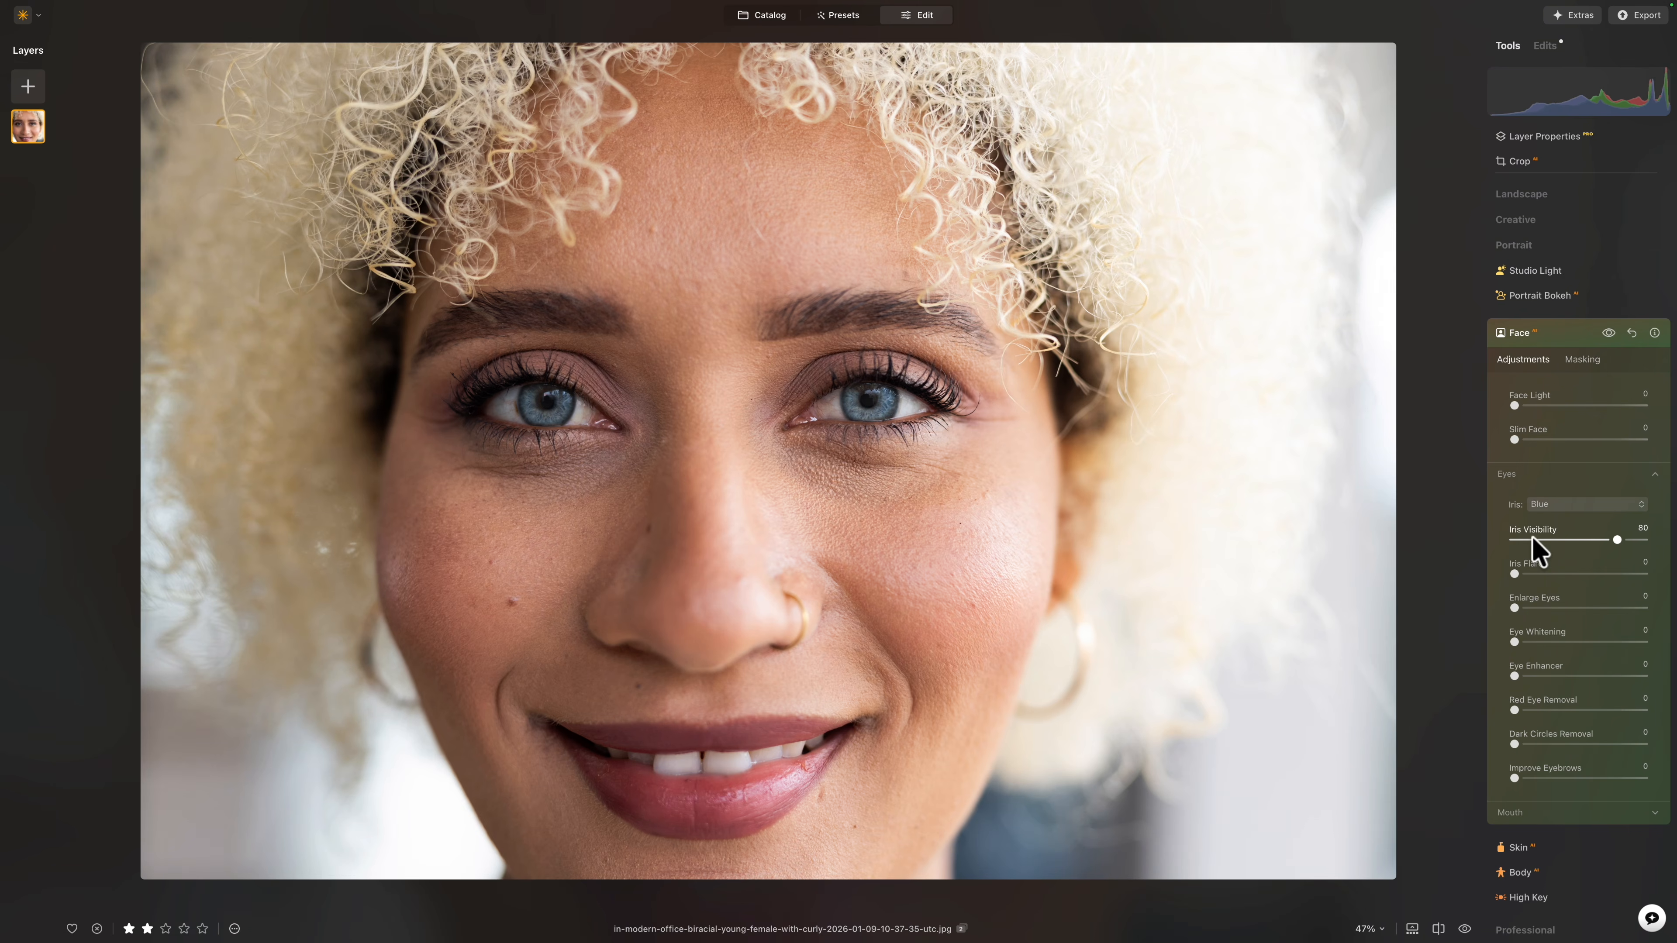
# Step: Increase the Iris Visibility of the blue iris colour in the Face adjustments
pyautogui.moveTo(1616, 542)
pyautogui.mouseDown()
pyautogui.moveTo(1506, 548)
pyautogui.moveTo(1643, 540)
pyautogui.mouseUp()
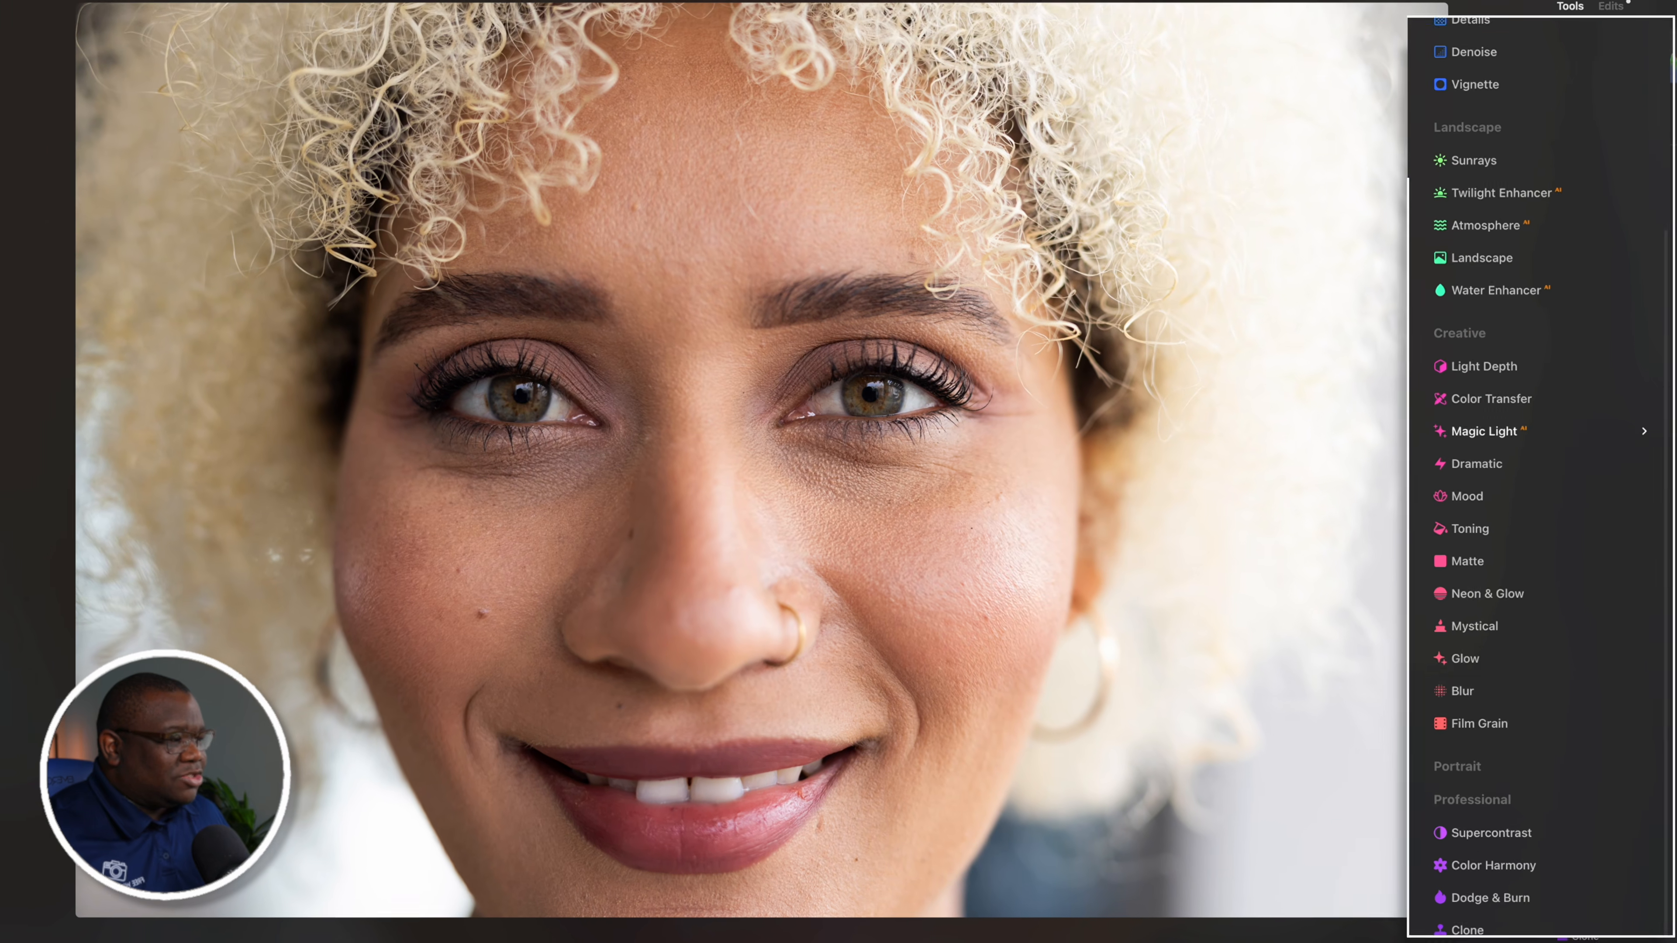
# Step: Open the Develop tool and raise the photo's exposure to 1.98
pyautogui.scroll(5, 1577, 509)
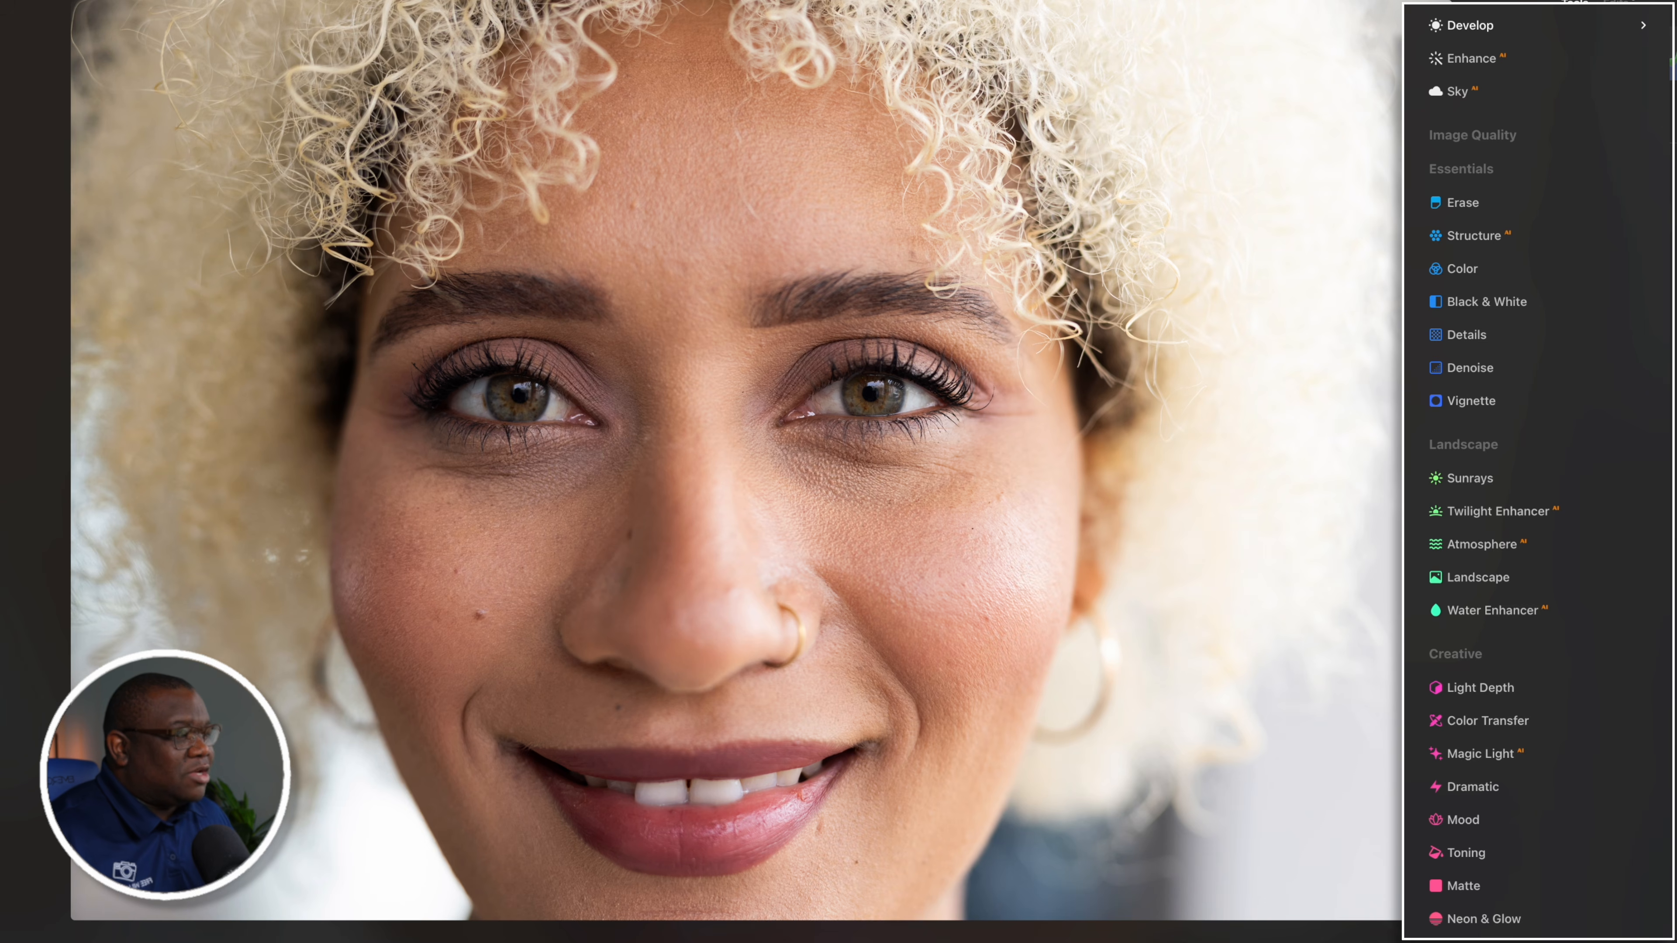
pyautogui.click(1464, 28)
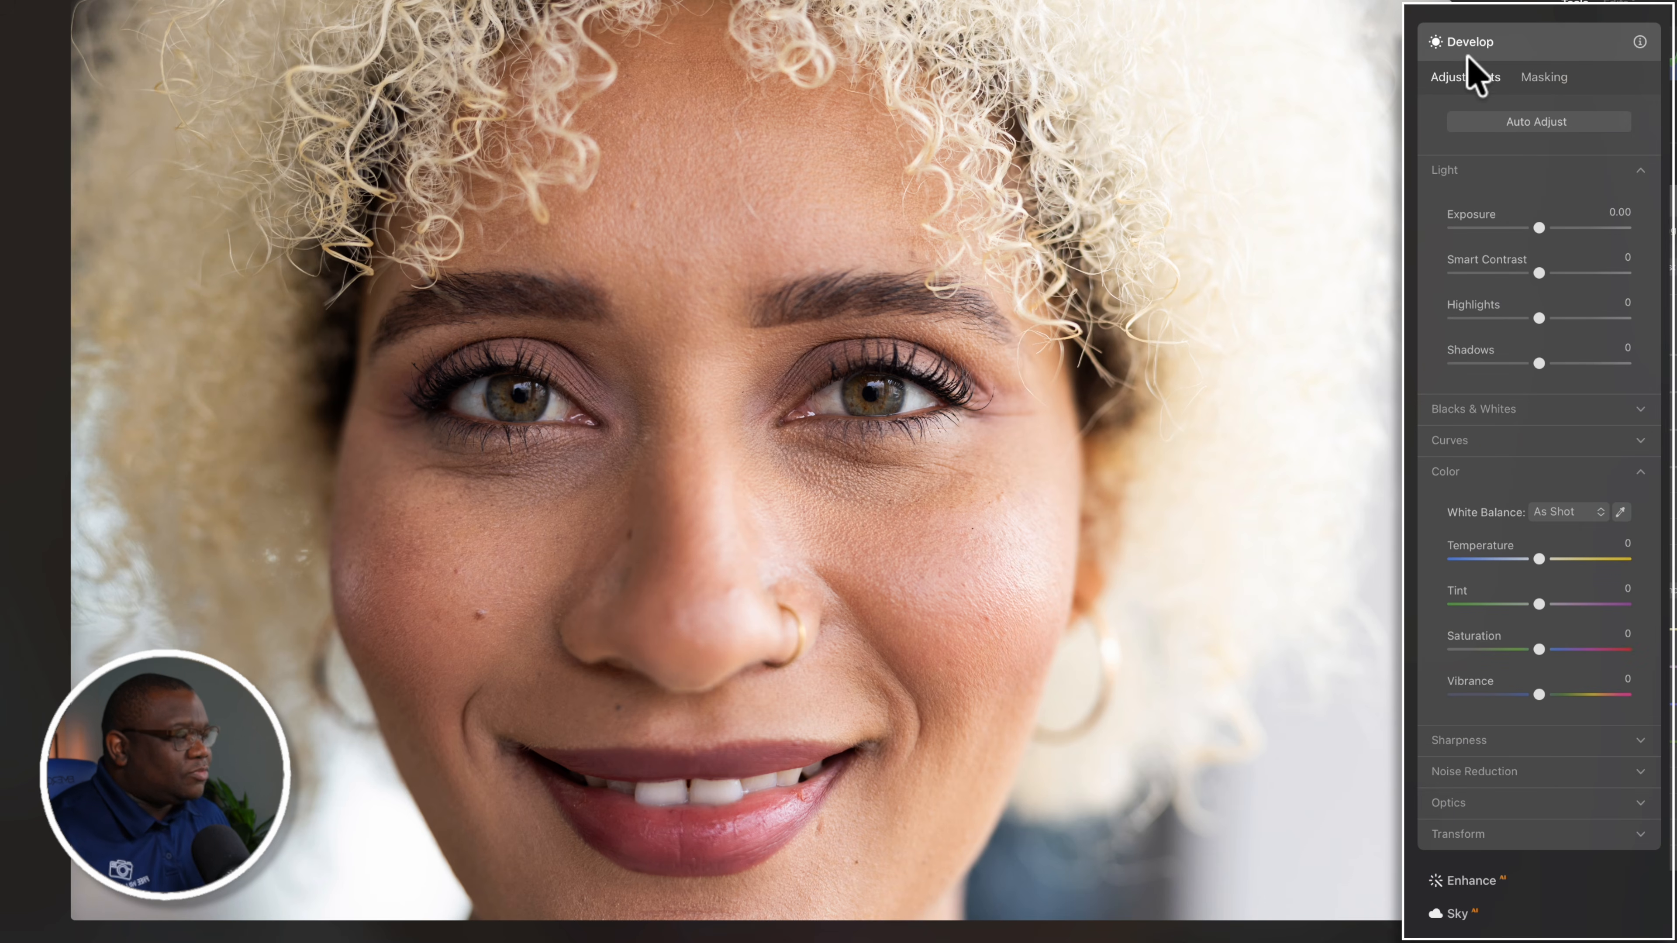
pyautogui.moveTo(1539, 228); pyautogui.dragTo(1574, 228)
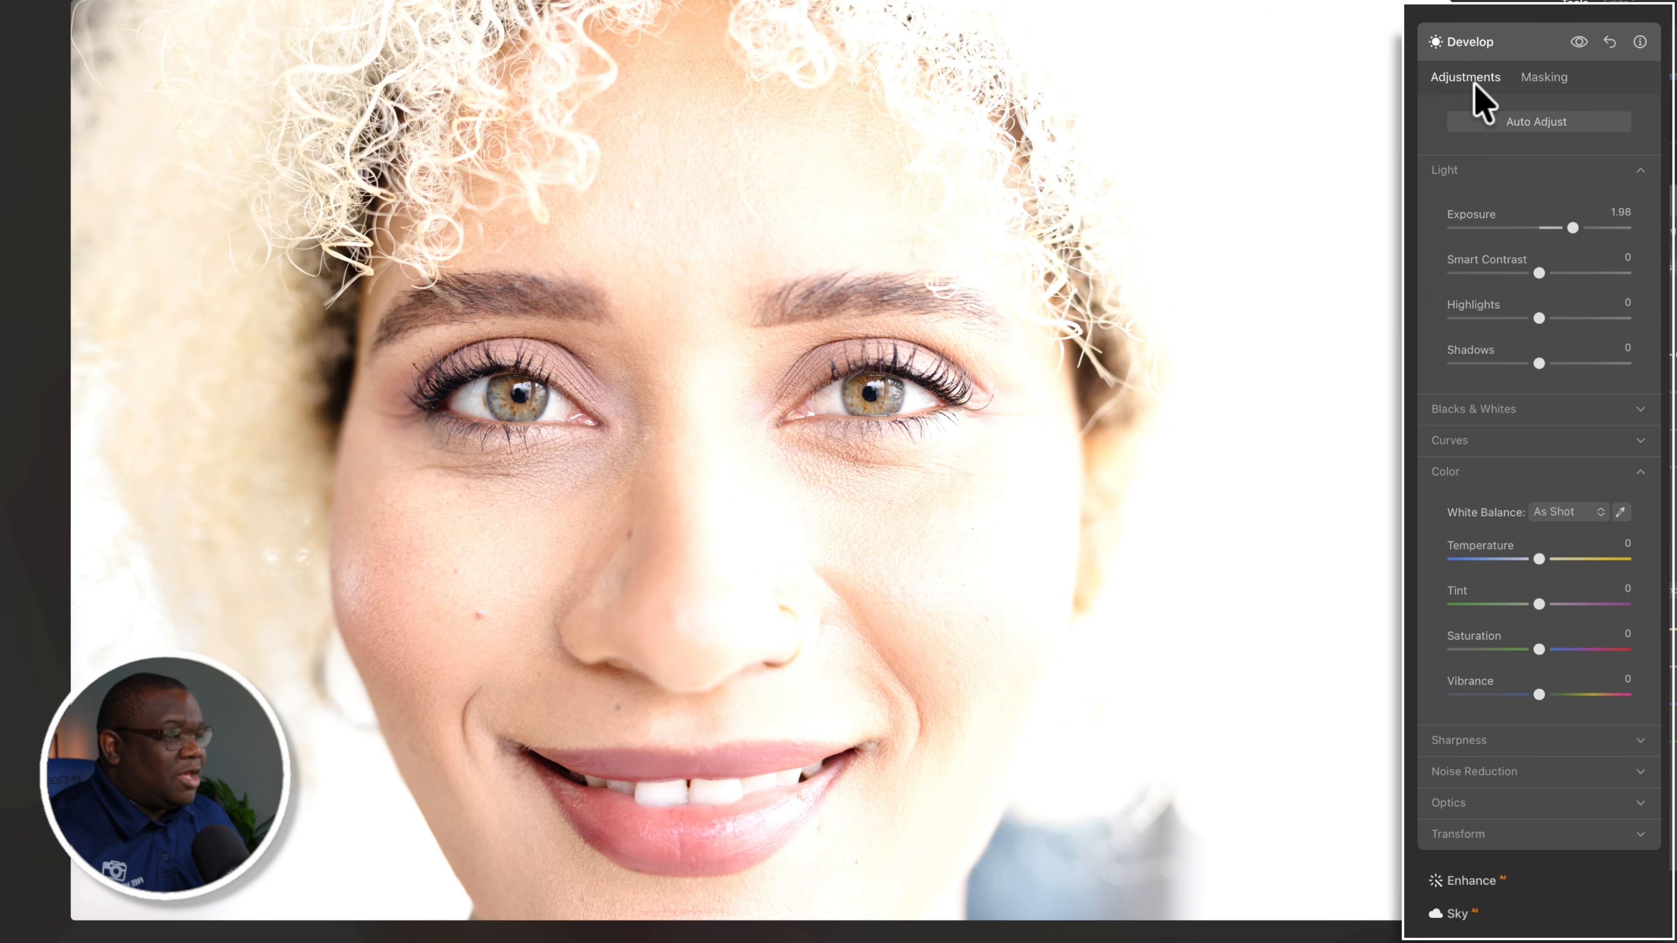
# Step: Mask the Develop adjustment to both irises using Object Select in Add mode
pyautogui.click(1545, 77)
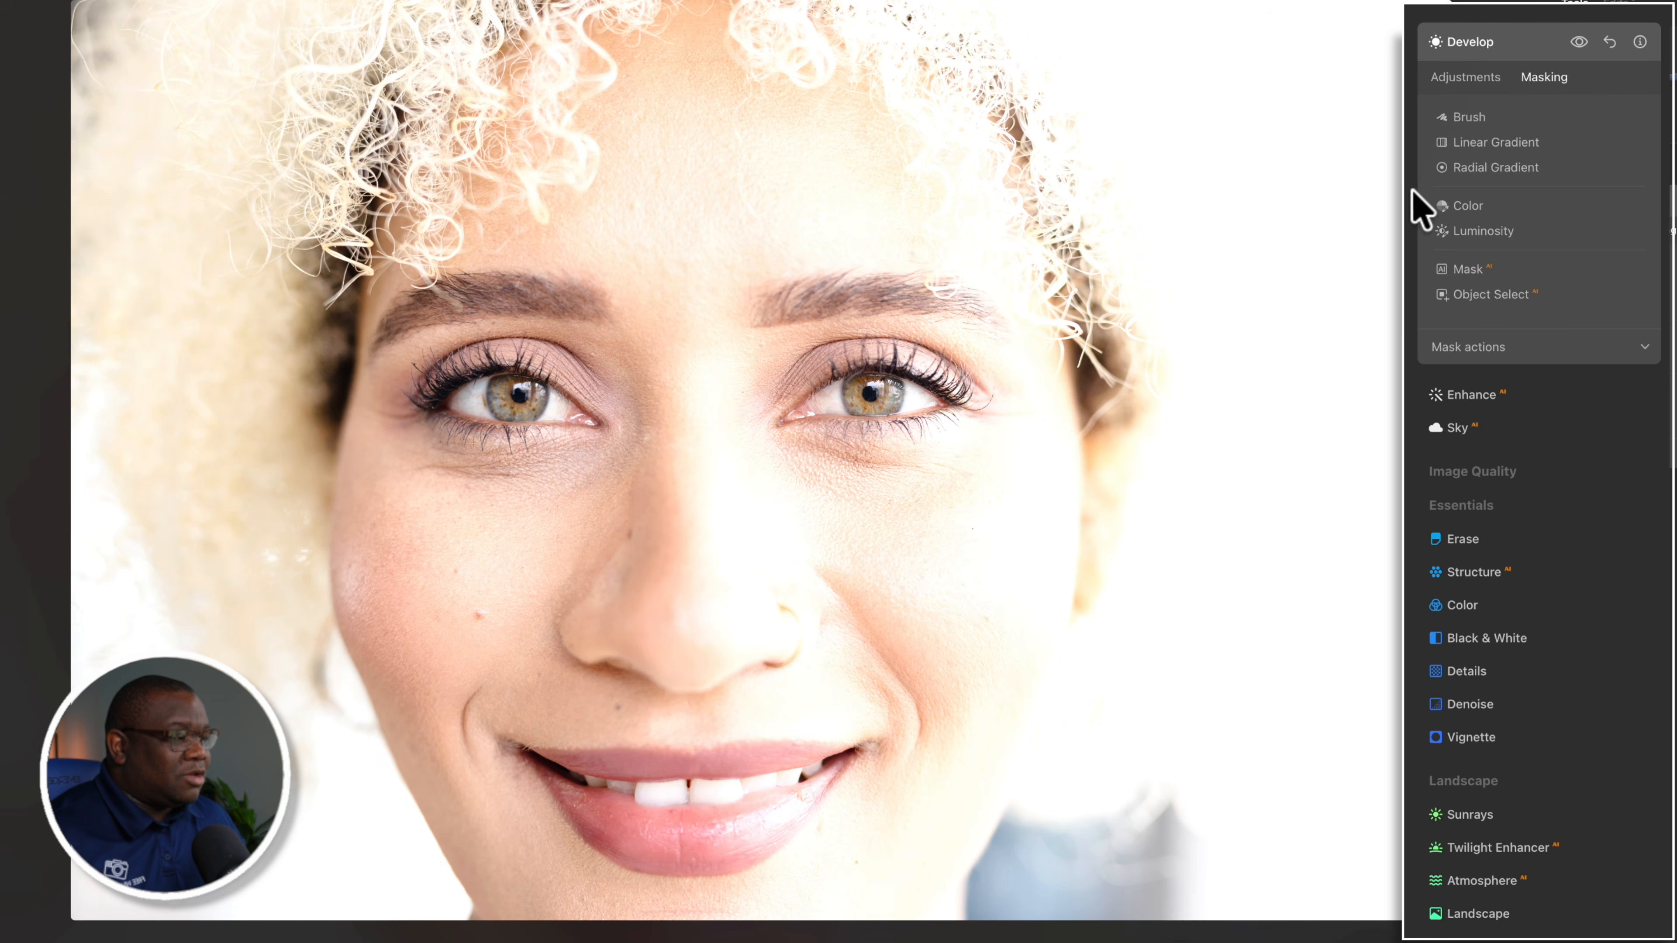
pyautogui.click(1482, 294)
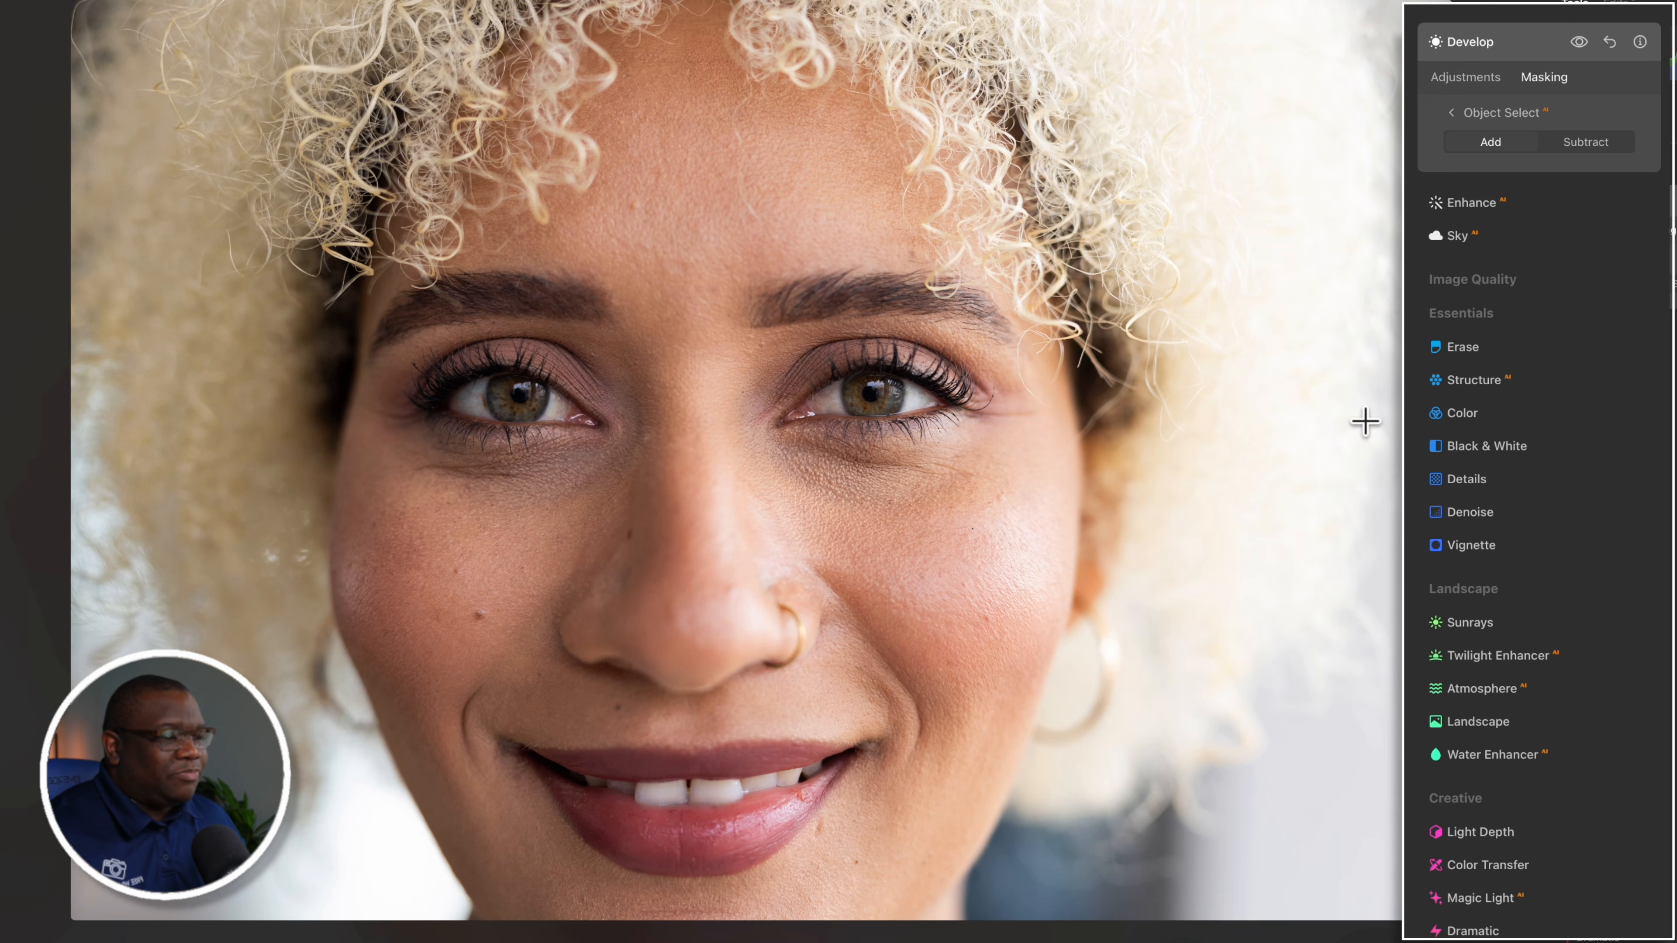
pyautogui.click(874, 396)
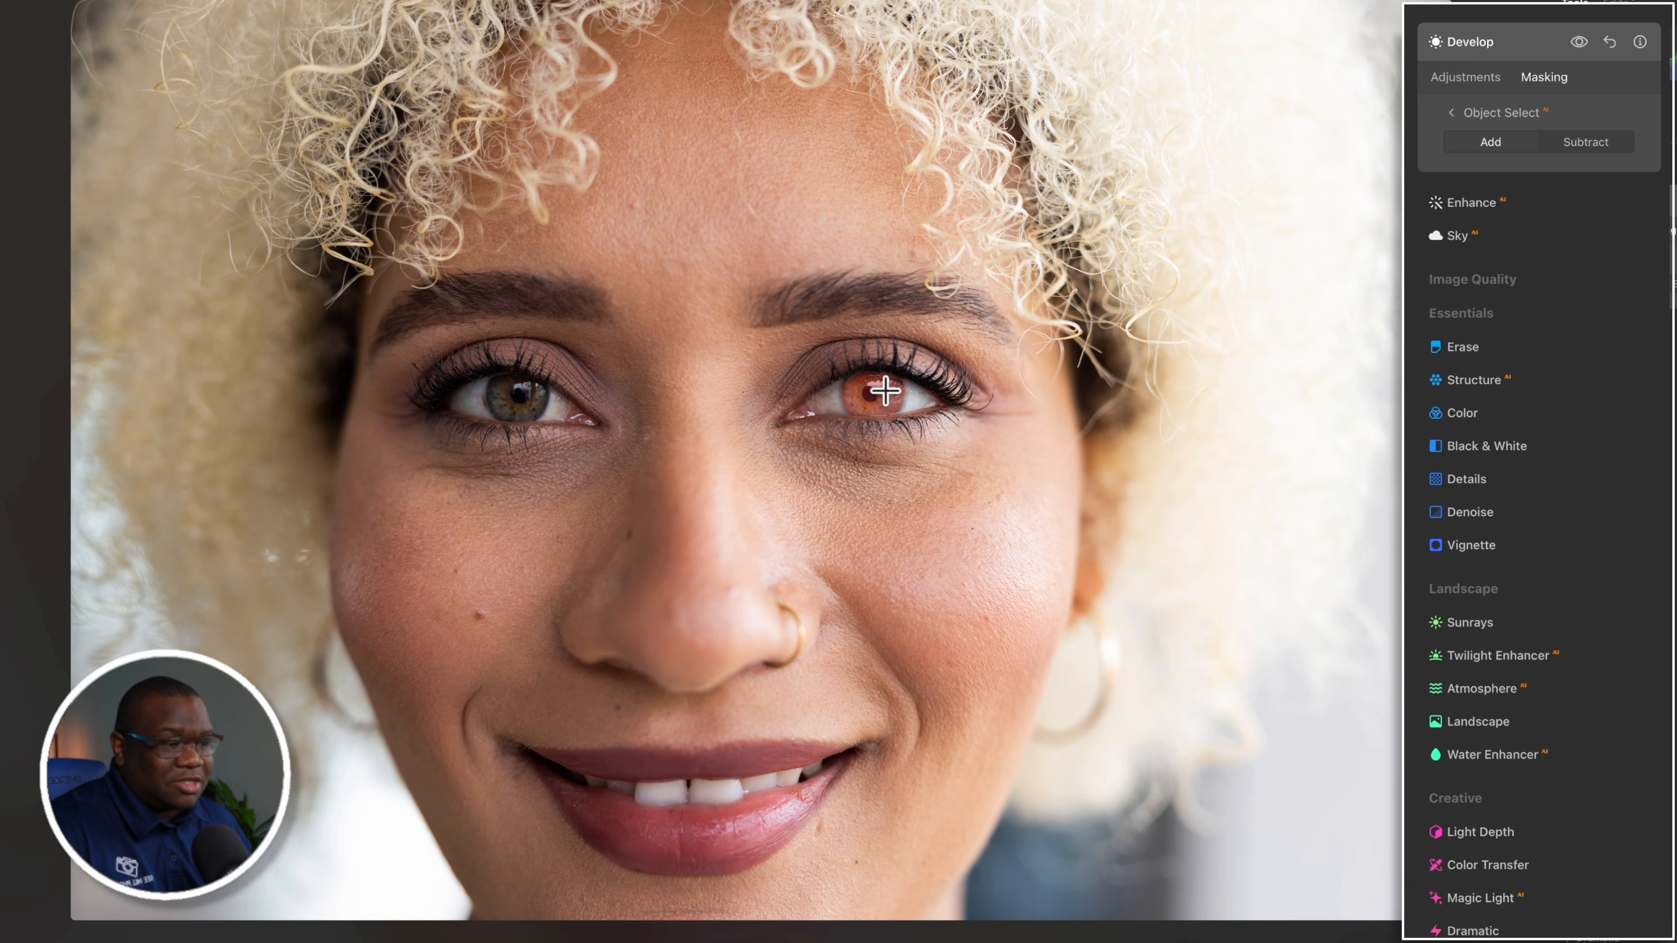
pyautogui.click(885, 391)
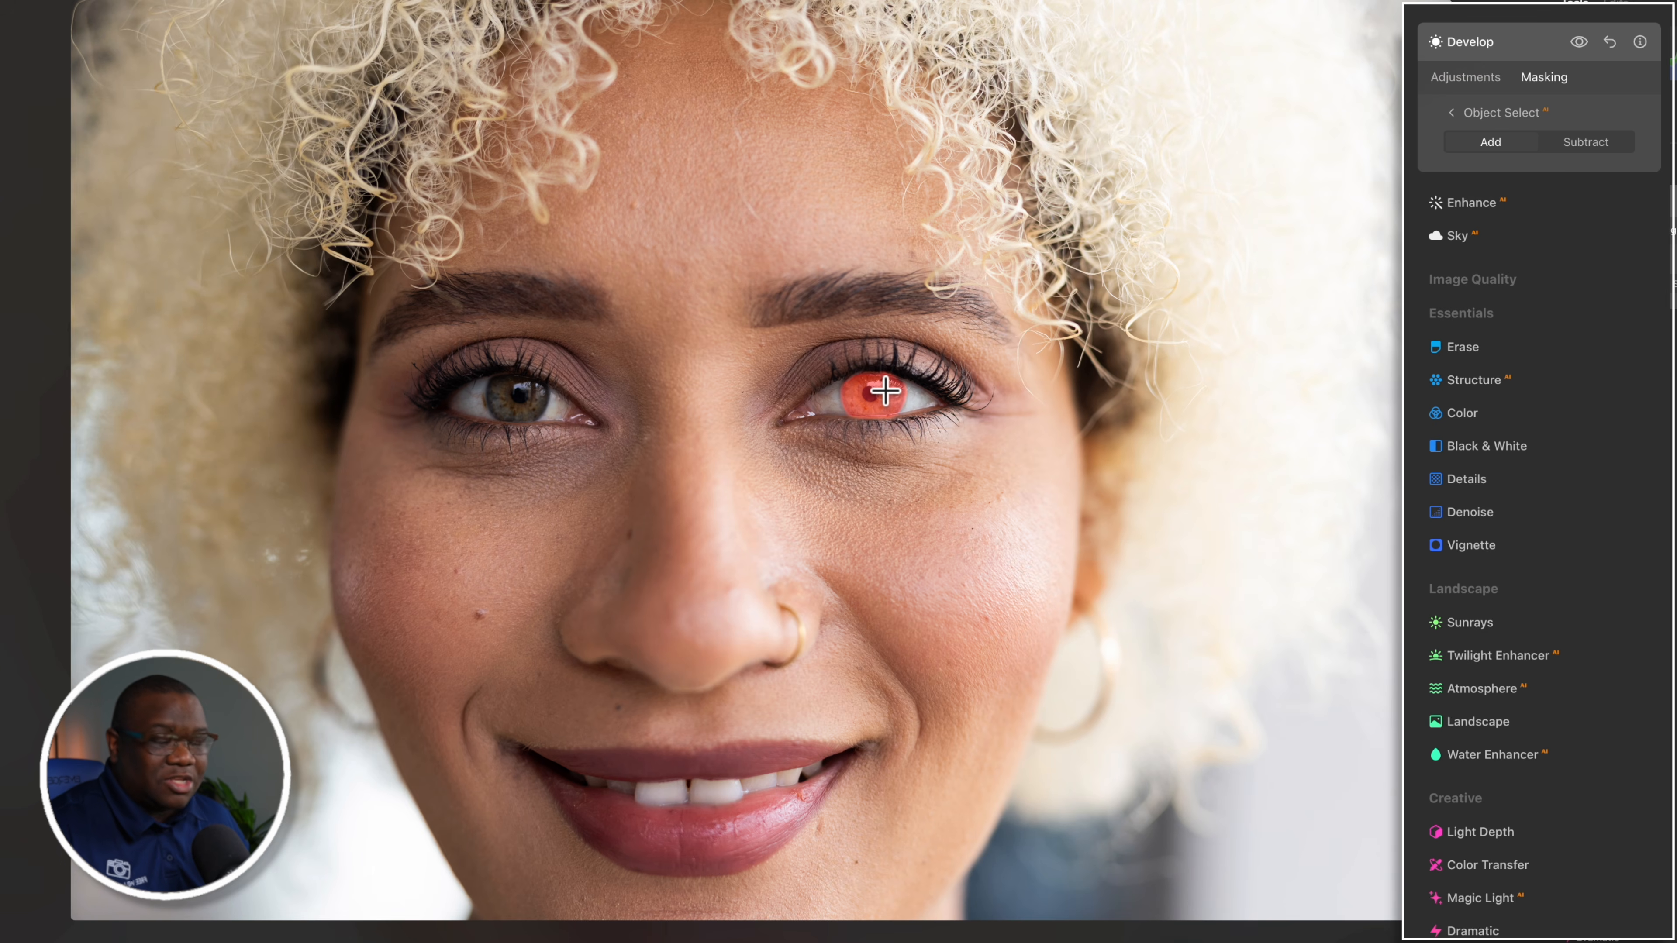
pyautogui.click(528, 407)
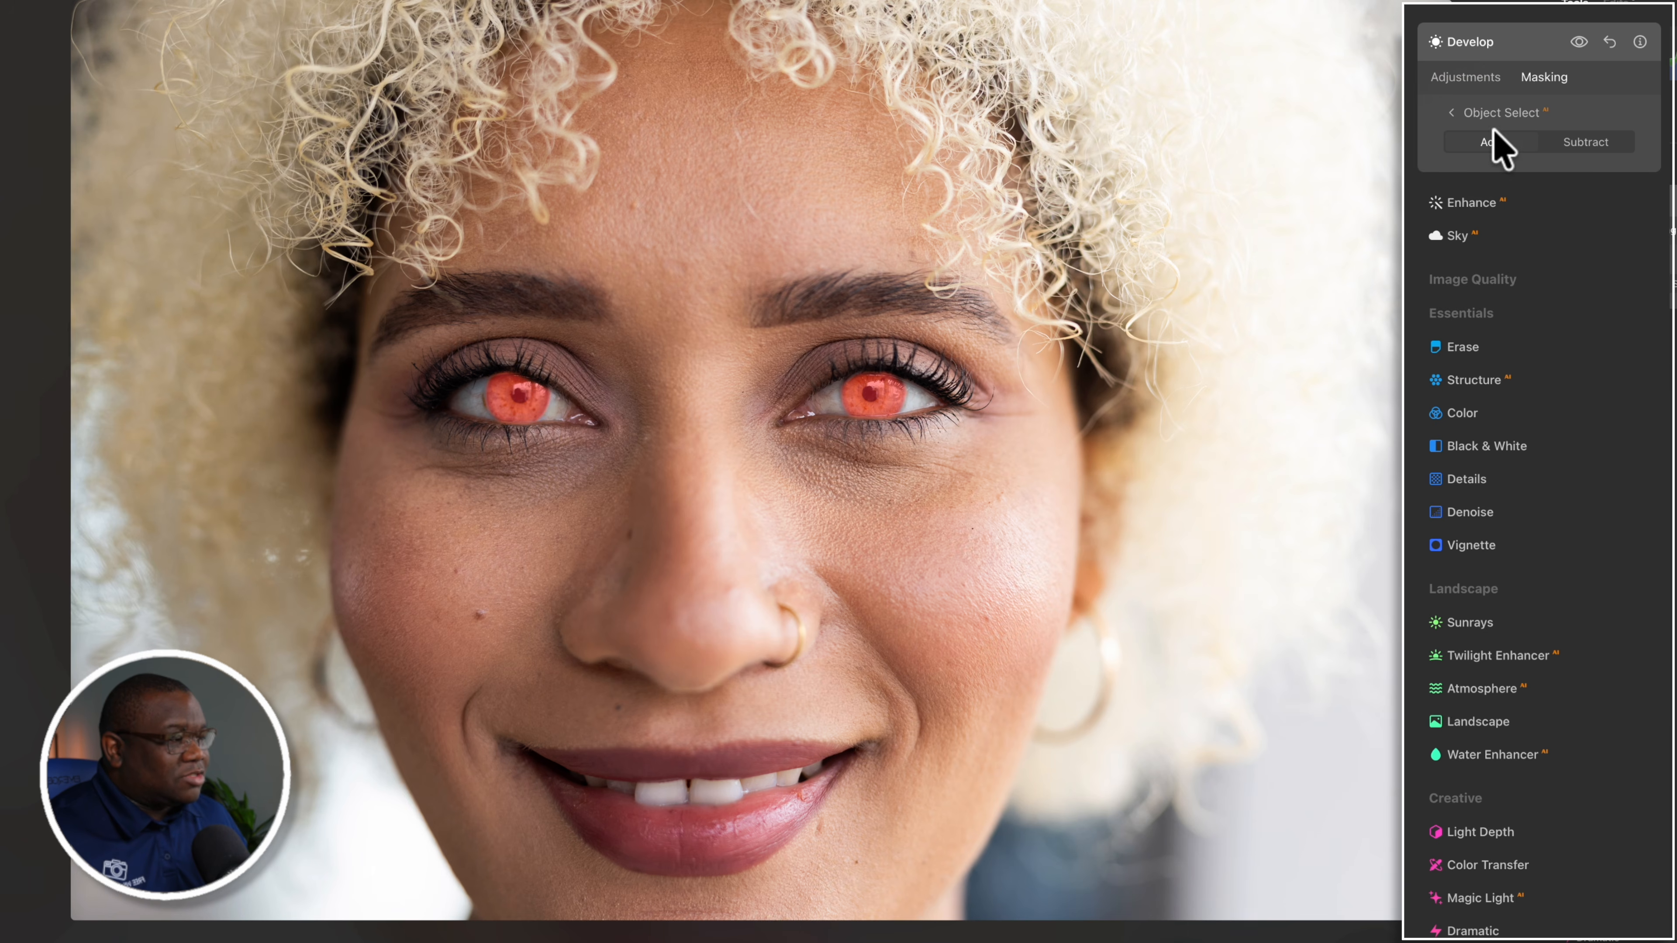
pyautogui.click(1452, 114)
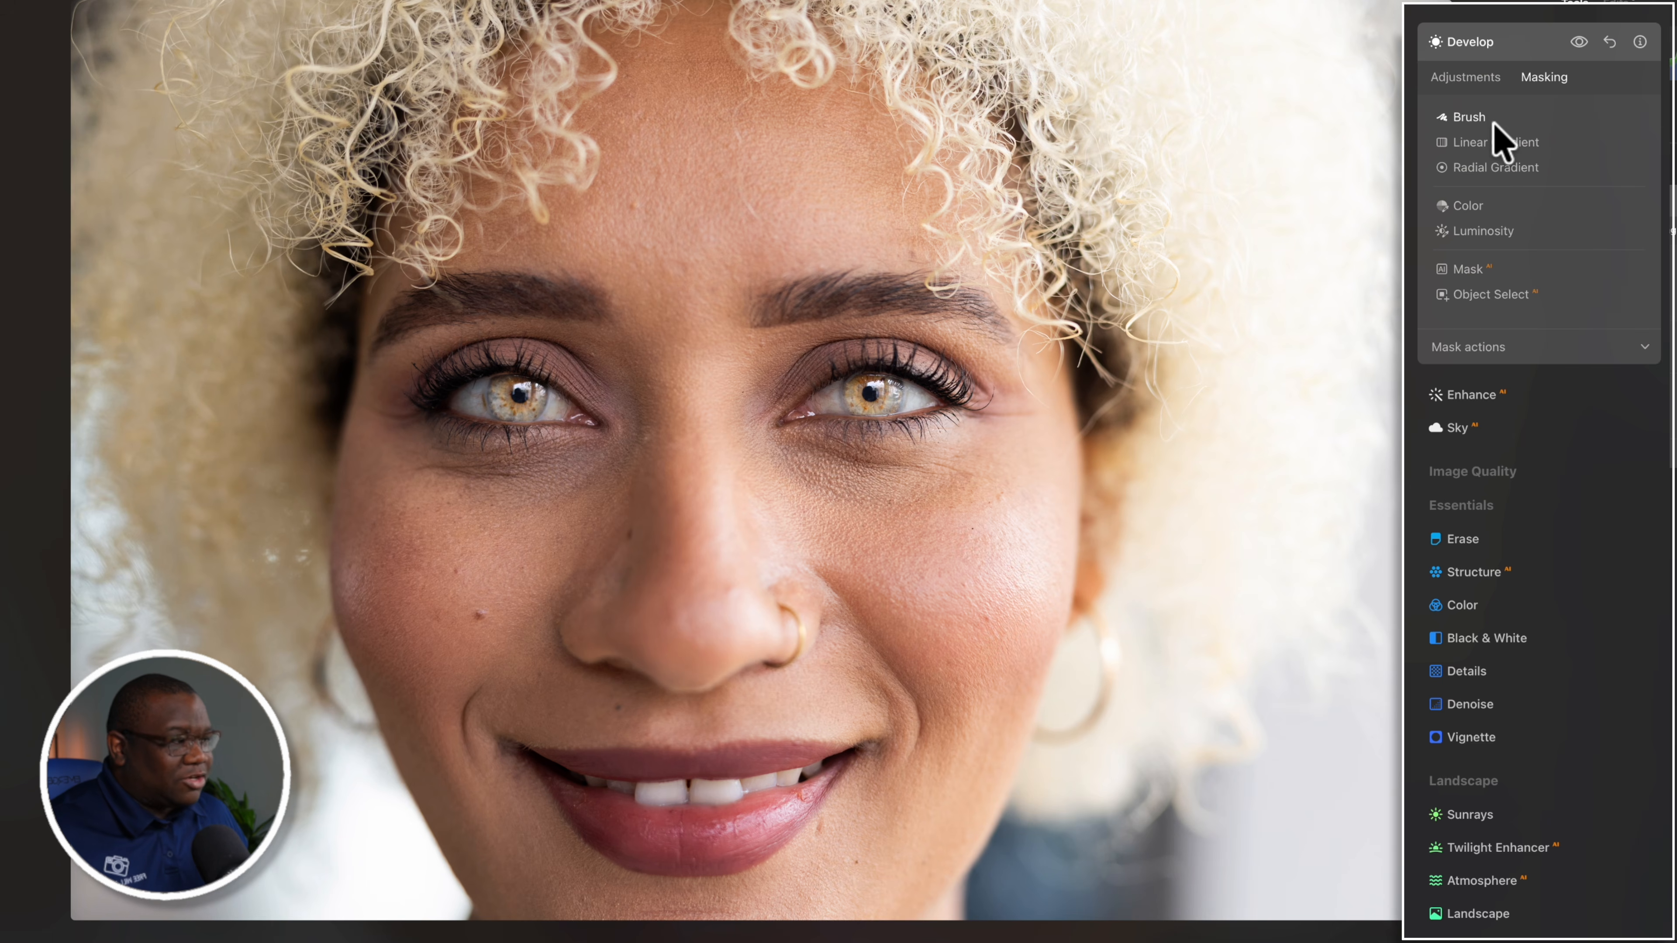
# Step: Set the masked irises' exposure to 1.14 and their shadows to 33
pyautogui.click(1482, 78)
pyautogui.click(1571, 228)
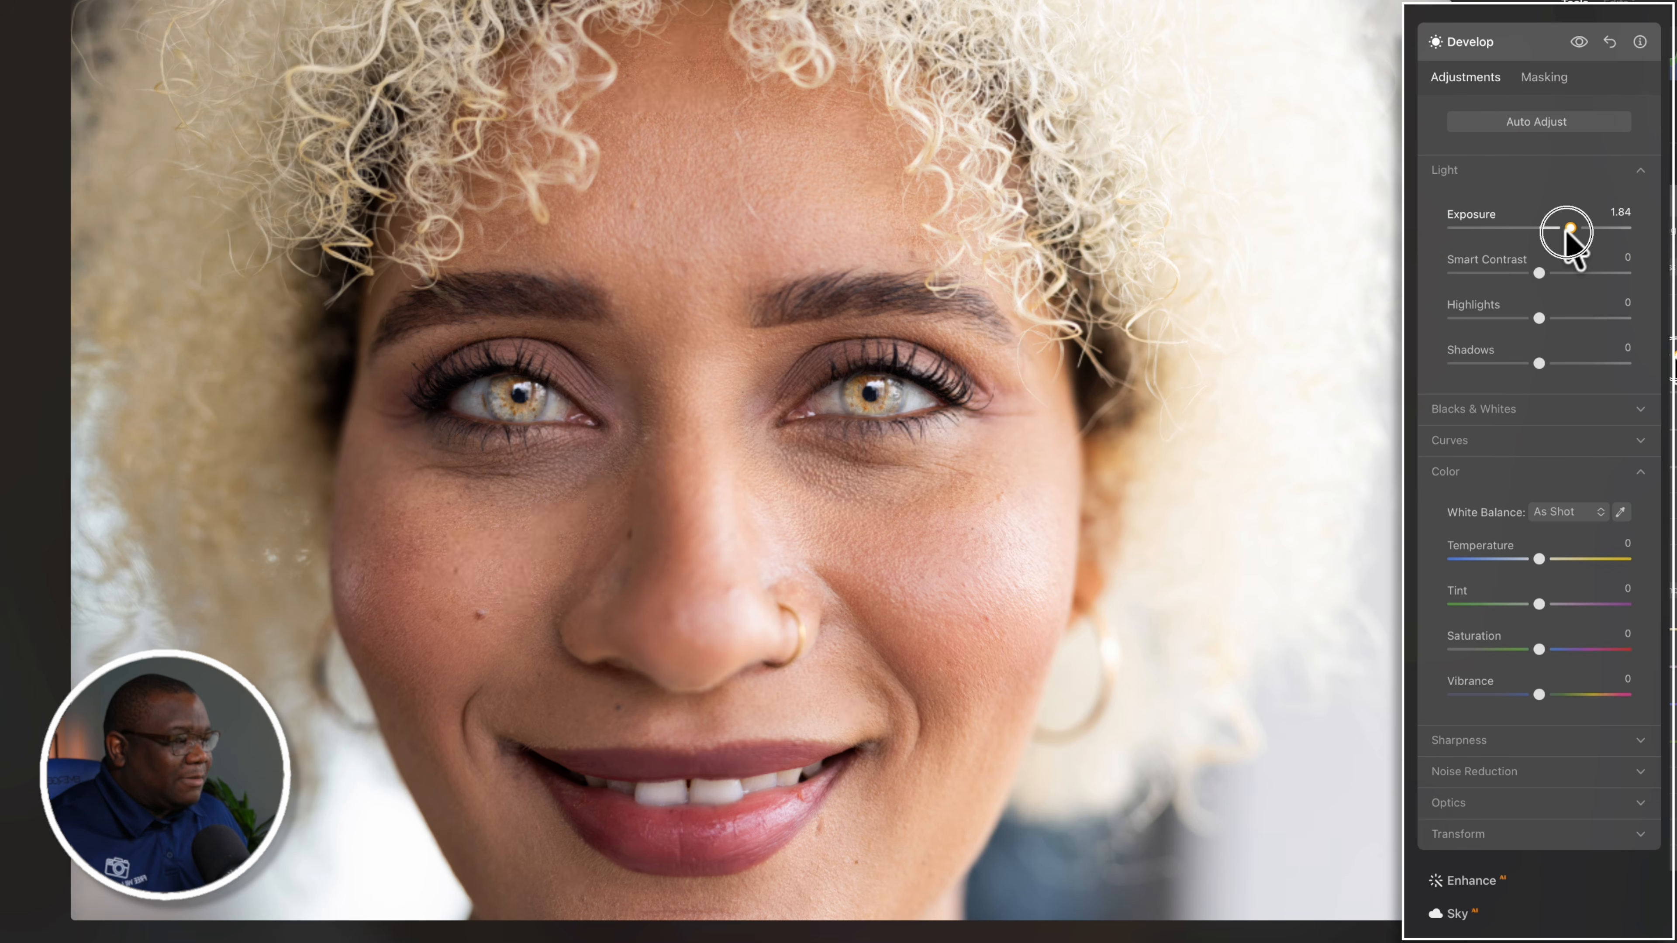
pyautogui.moveTo(1568, 230); pyautogui.dragTo(1557, 229)
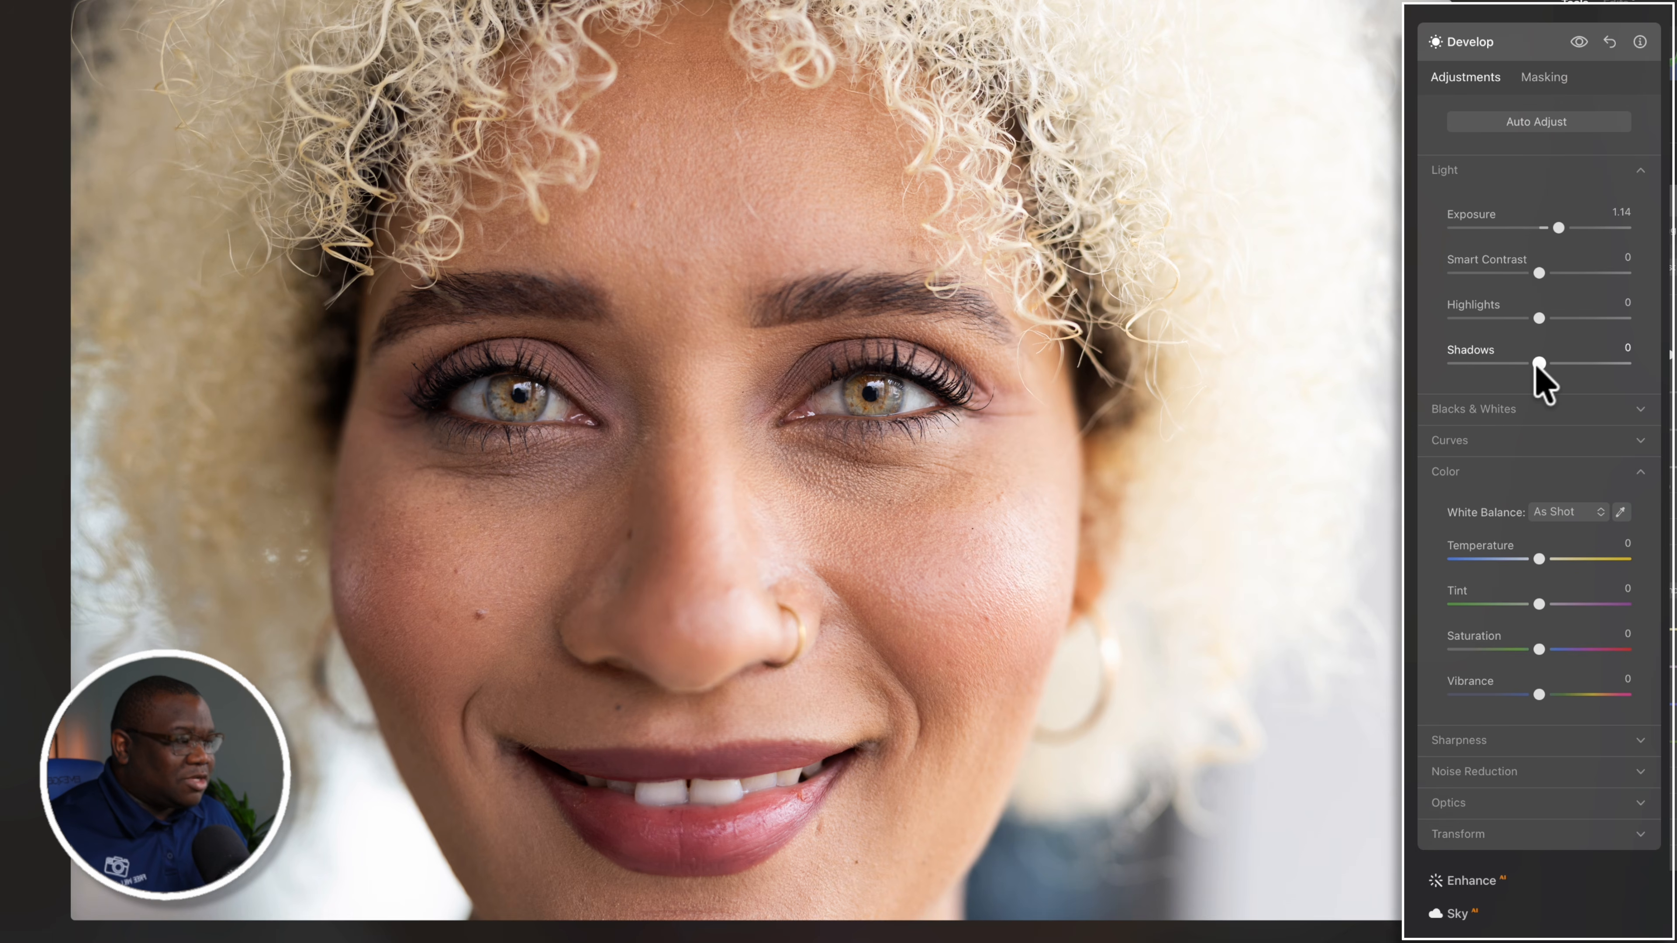
pyautogui.moveTo(1537, 364); pyautogui.dragTo(1568, 365)
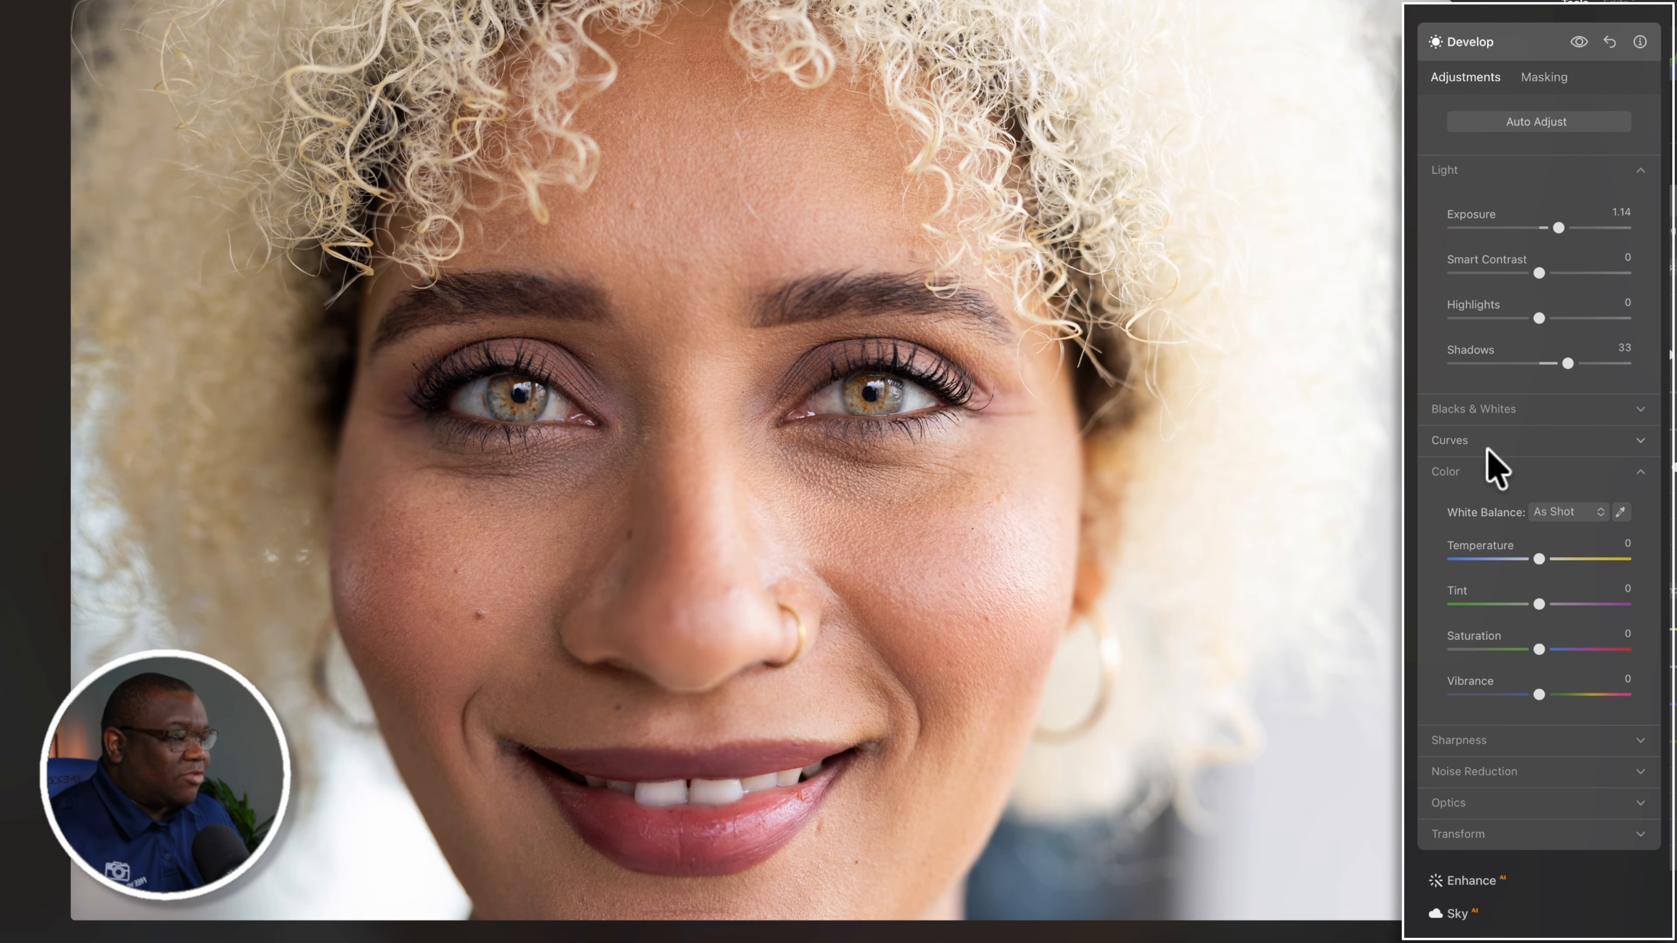
# Step: Reset Exposure and Shadows to 0 and brighten the irises by raising the midtones of the main curve
pyautogui.click(1471, 443)
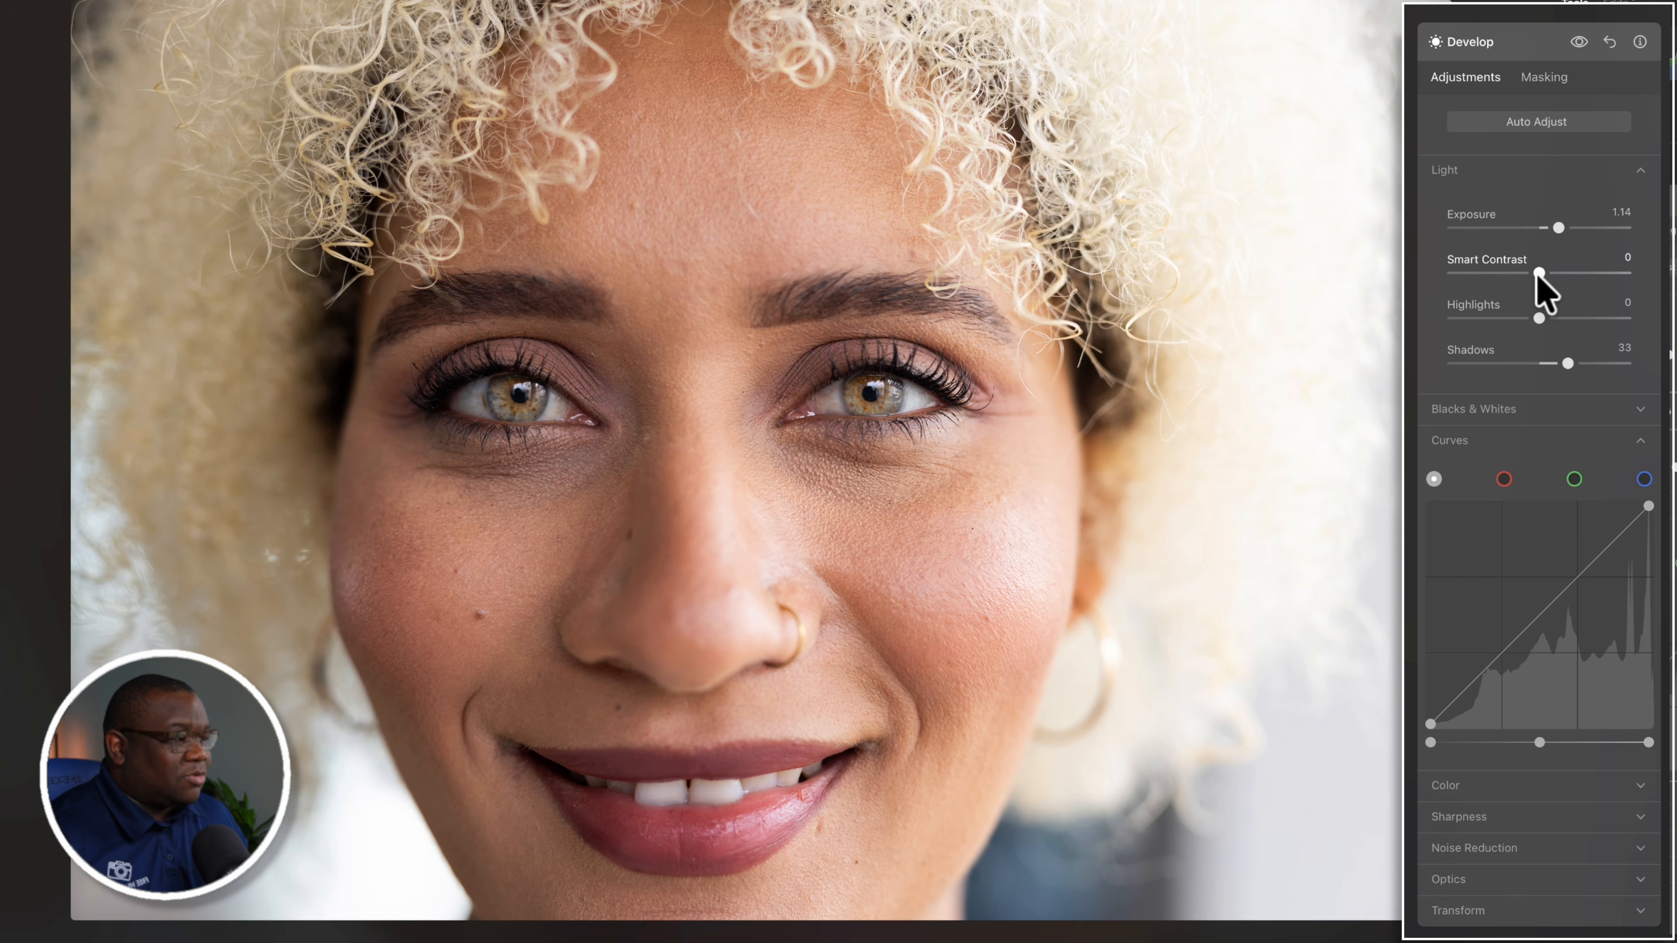
pyautogui.doubleClick(1558, 228)
pyautogui.doubleClick(1566, 364)
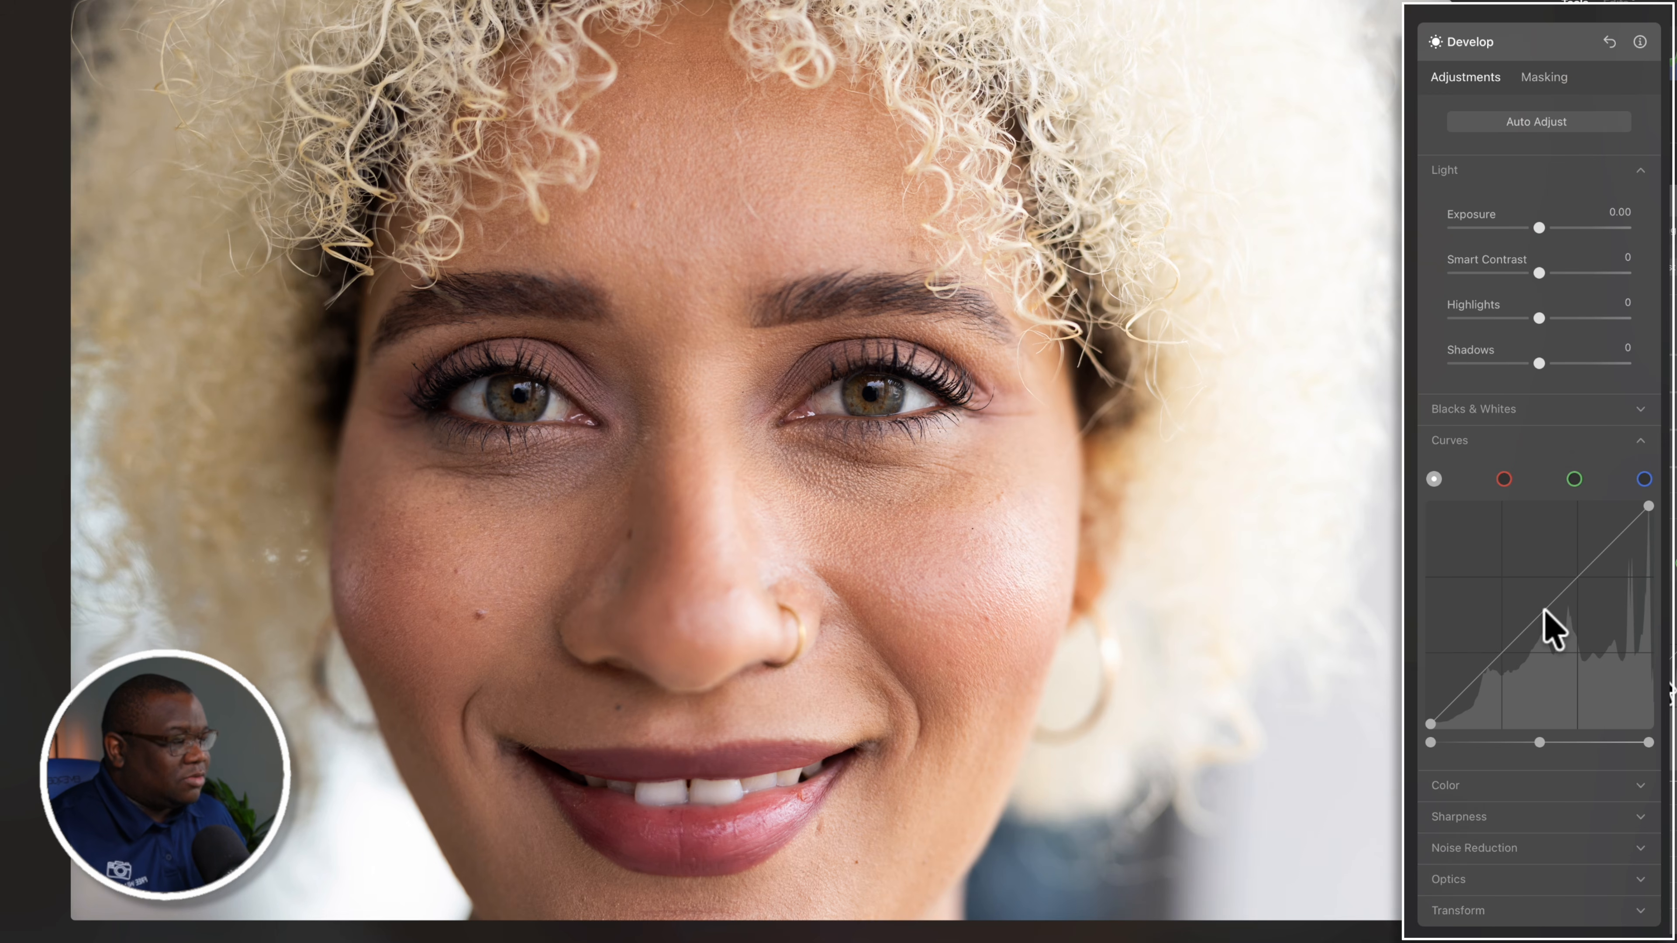
pyautogui.moveTo(1544, 610); pyautogui.dragTo(1526, 590)
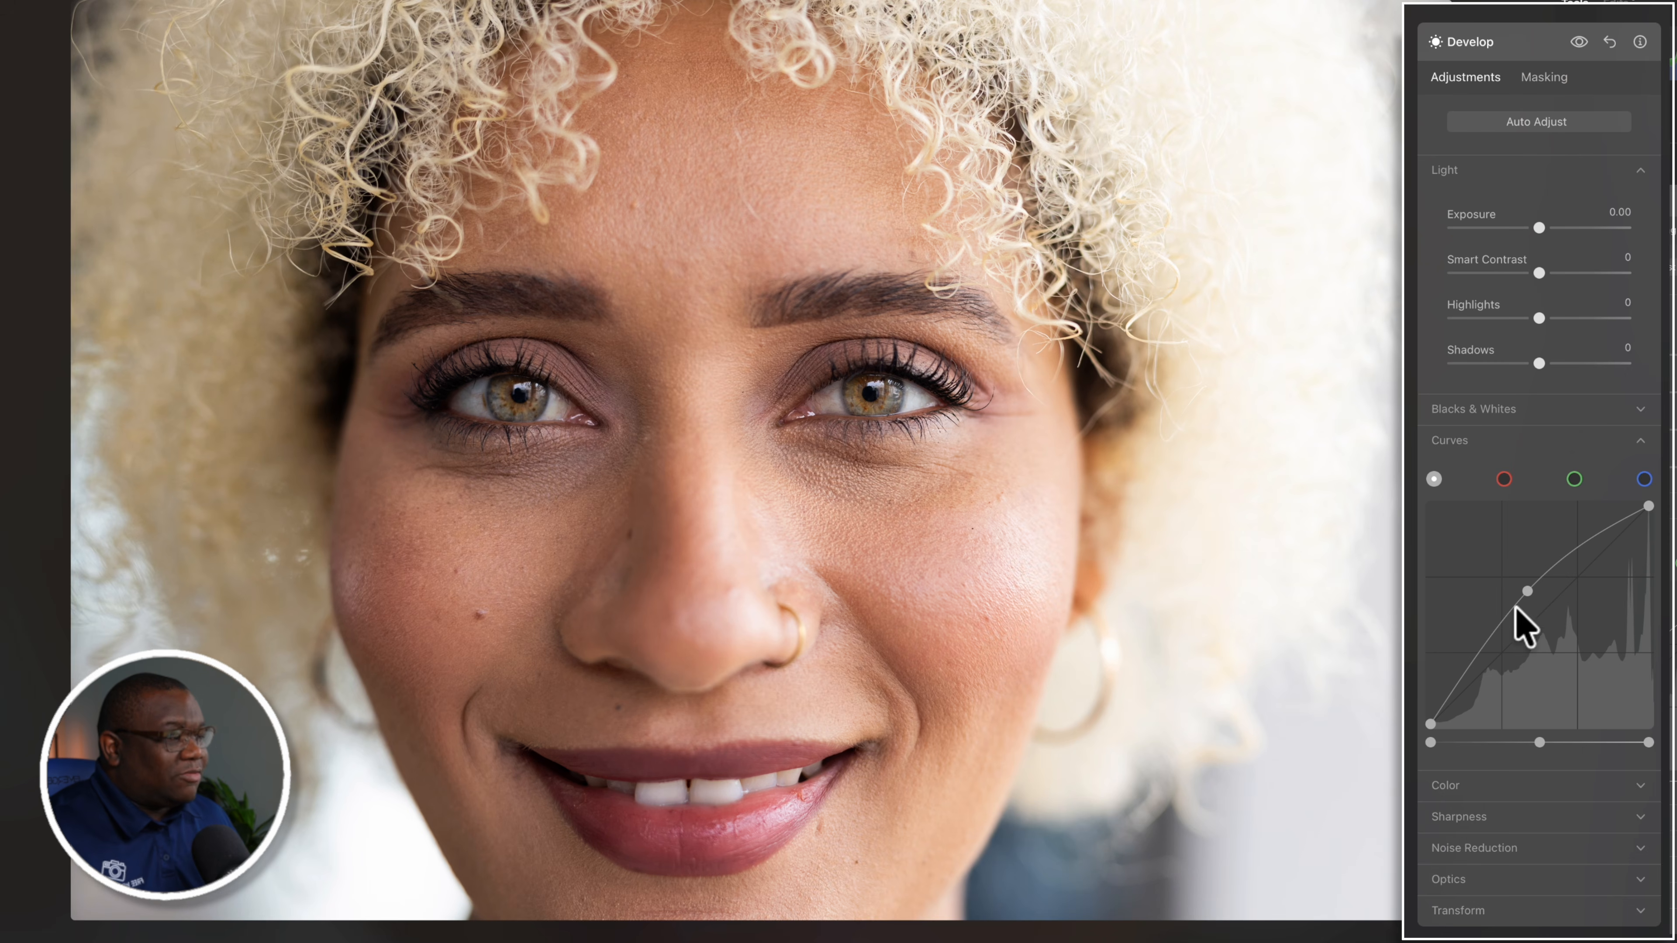
# Step: Erase both pupils from the iris mask with the masking brush, ending at size 24, softness 26 and strength 100
pyautogui.click(1544, 79)
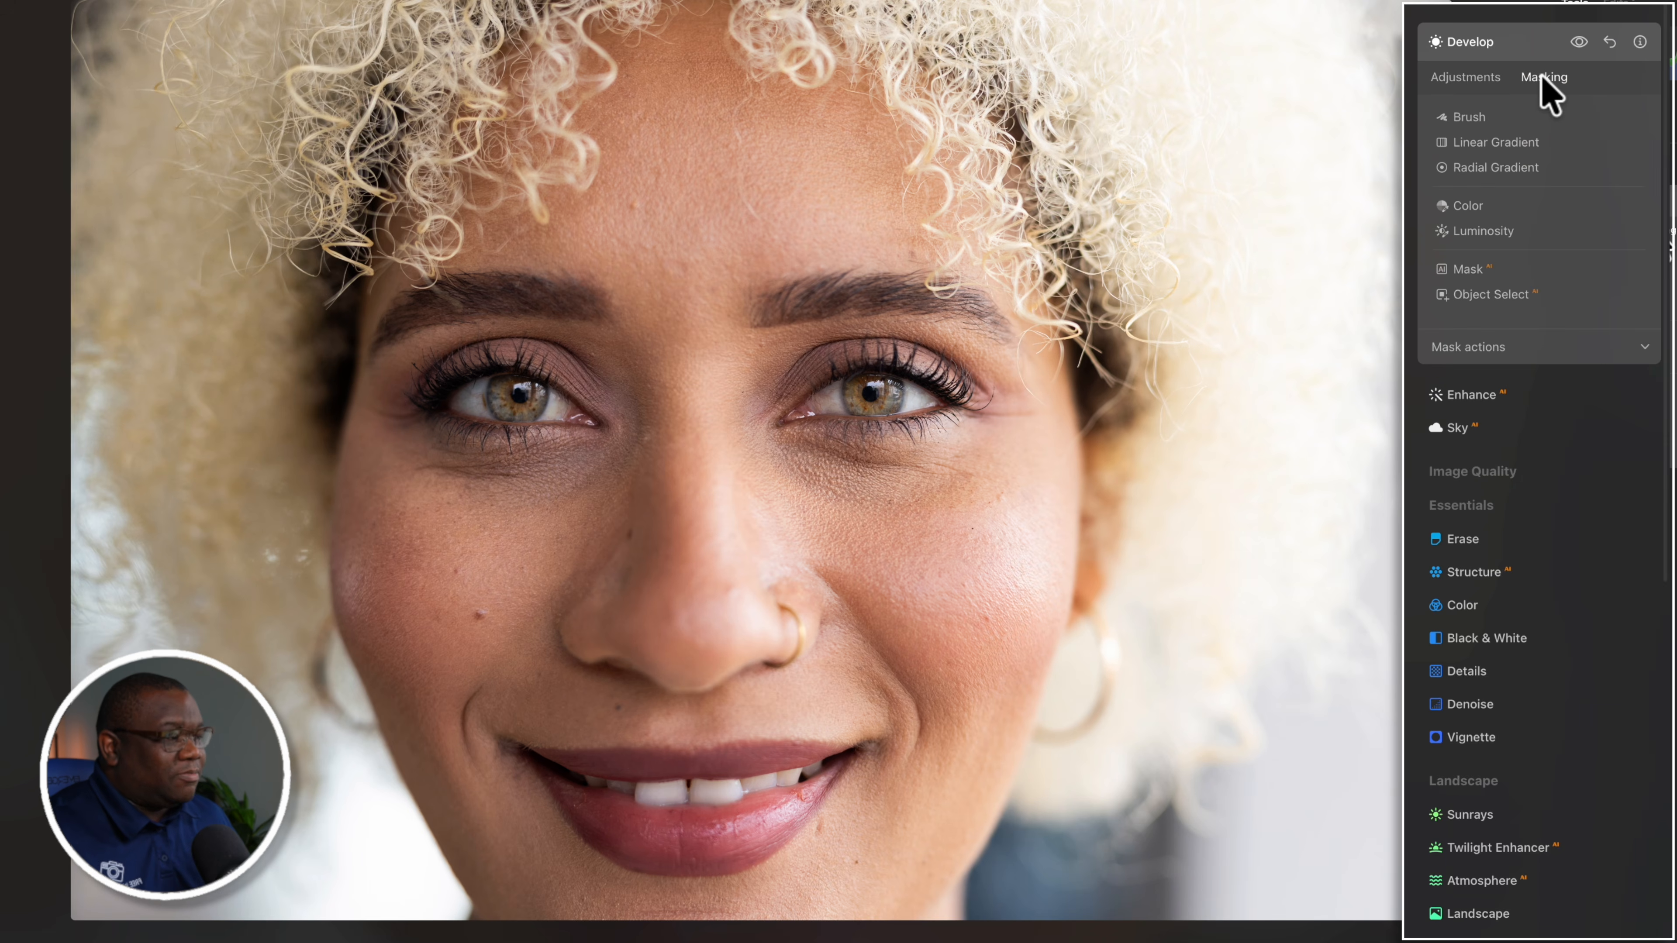
pyautogui.click(1470, 119)
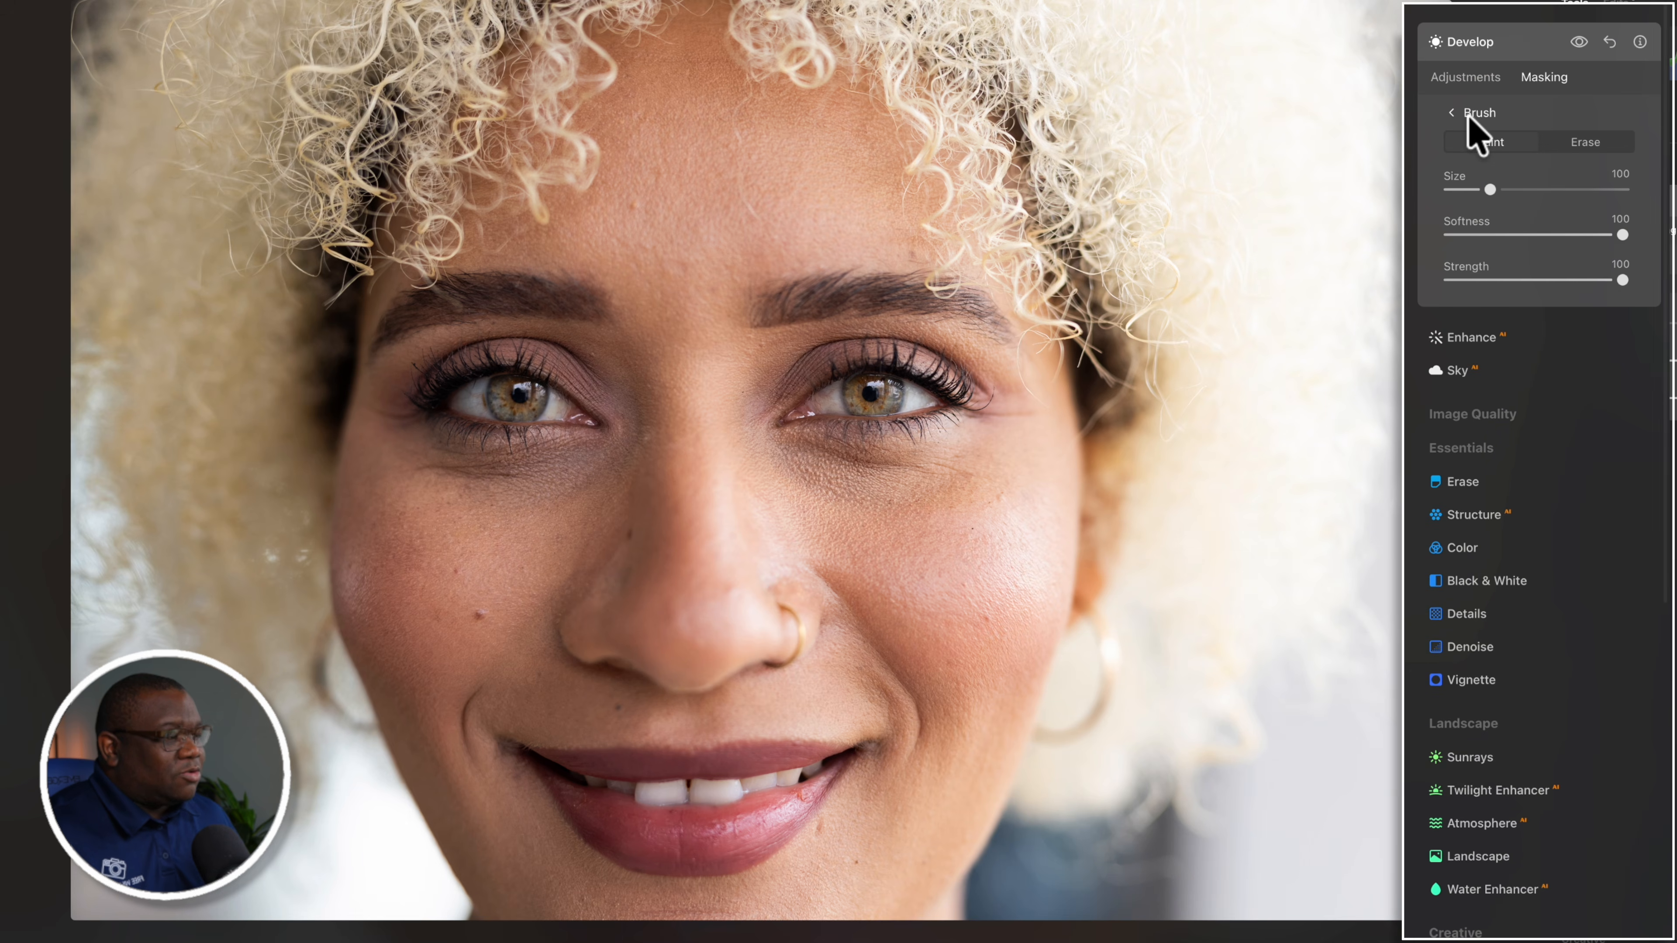
pyautogui.click(1588, 144)
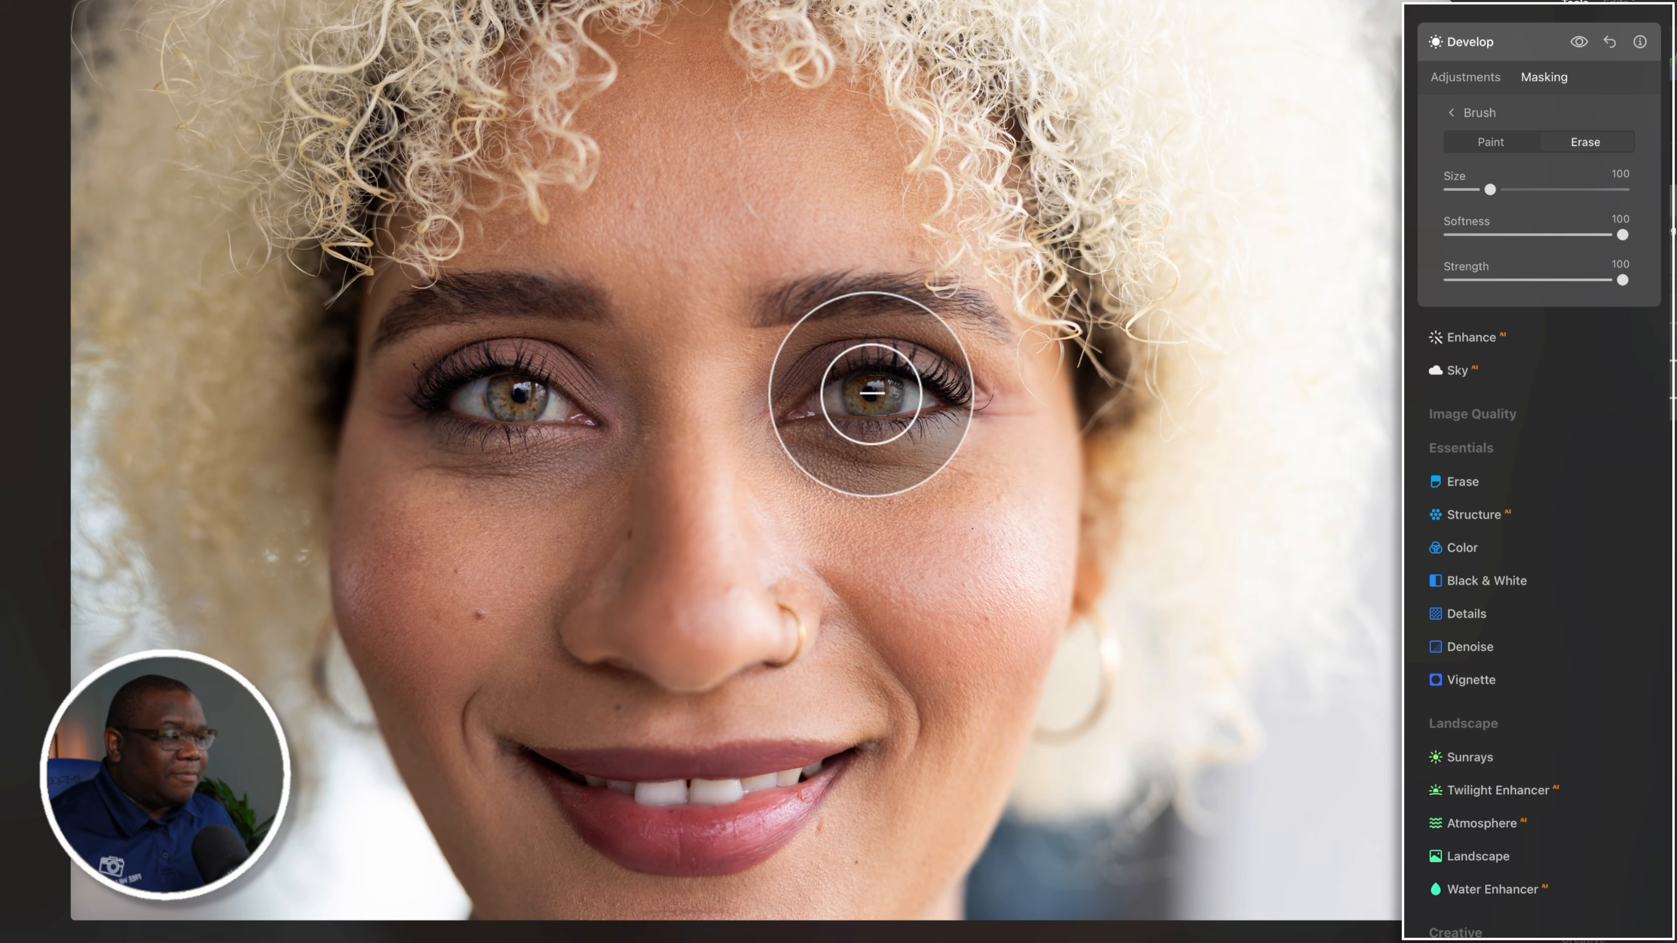
pyautogui.press('[')
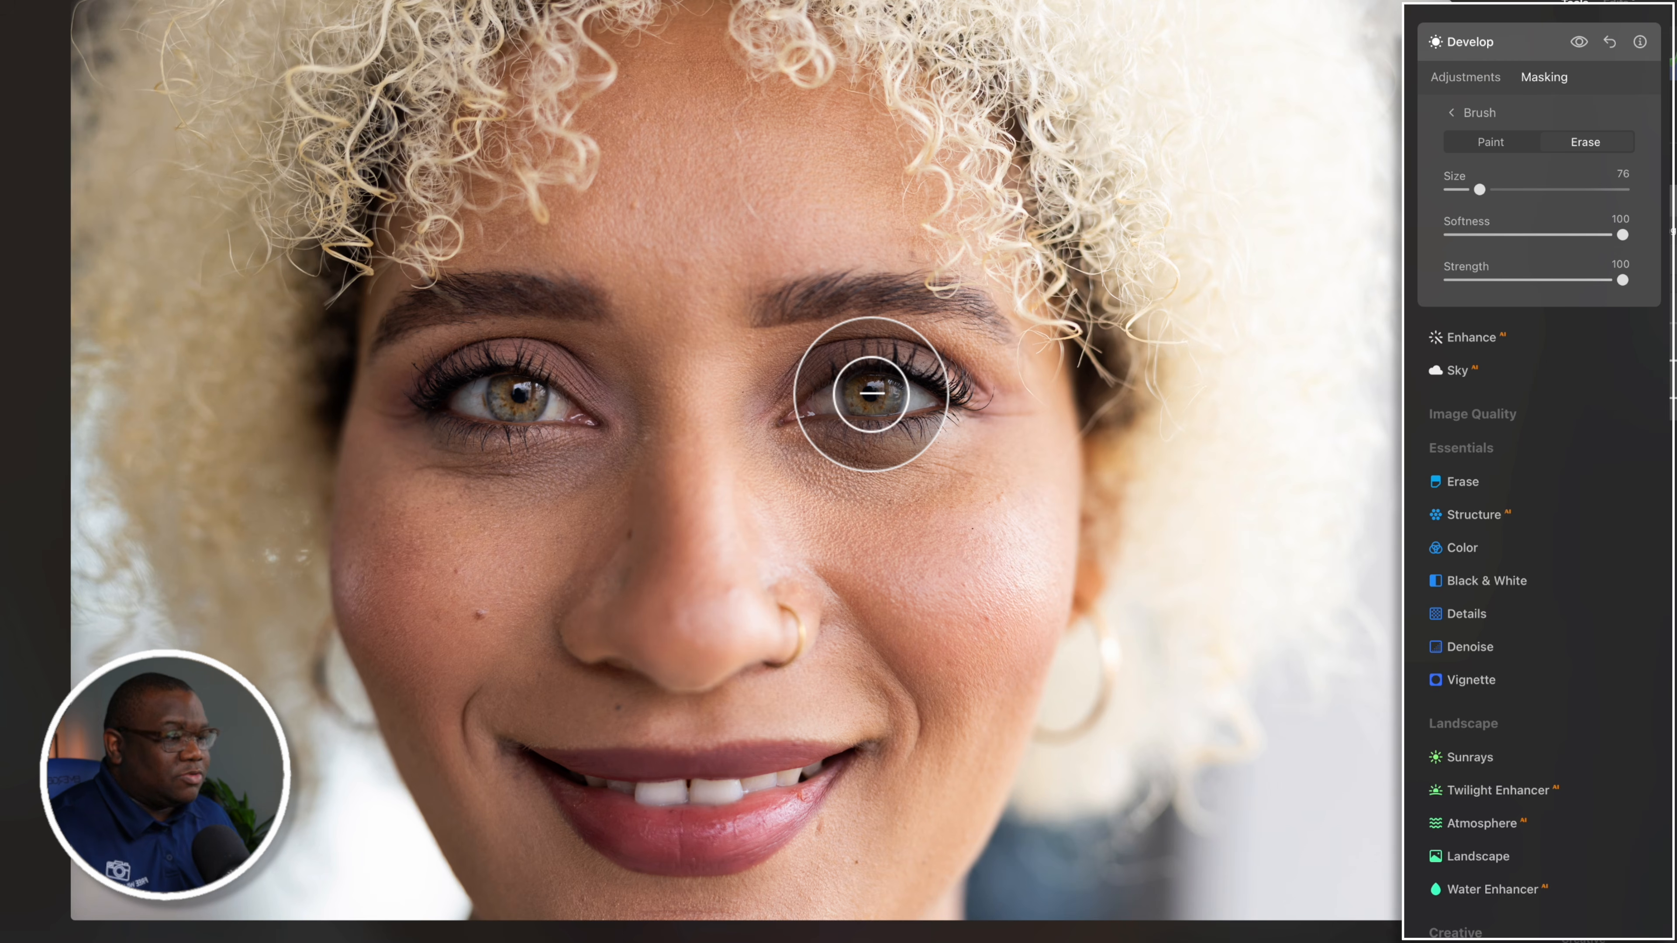
pyautogui.press('[')
pyautogui.press('[')
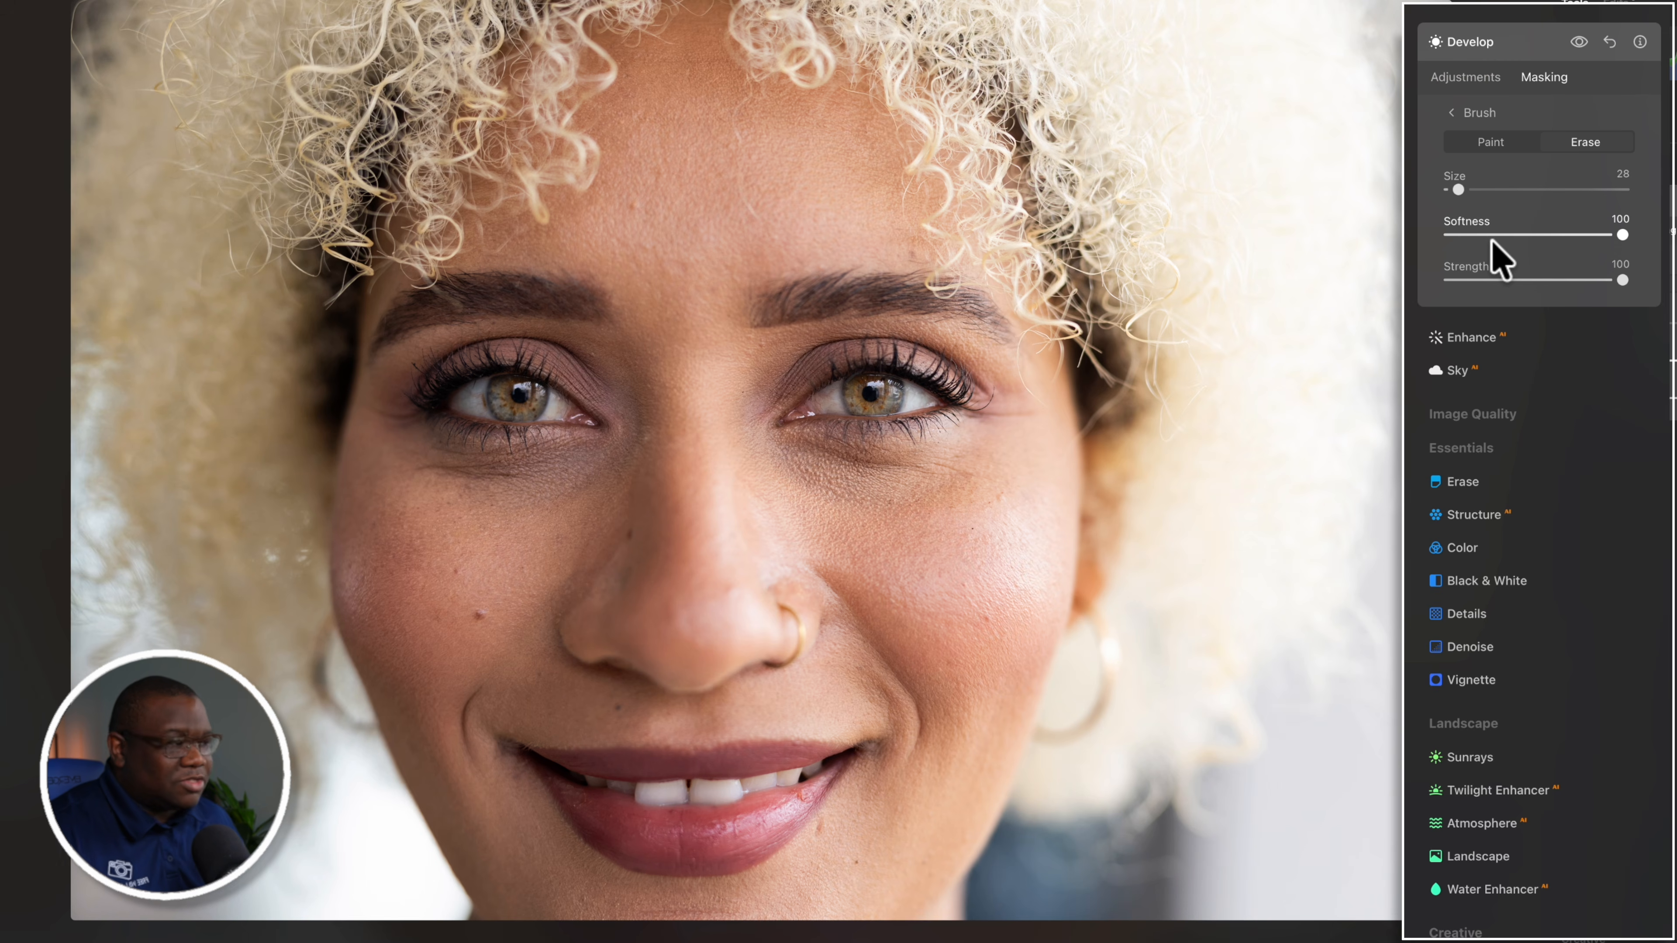
pyautogui.moveTo(1621, 238); pyautogui.dragTo(1488, 239)
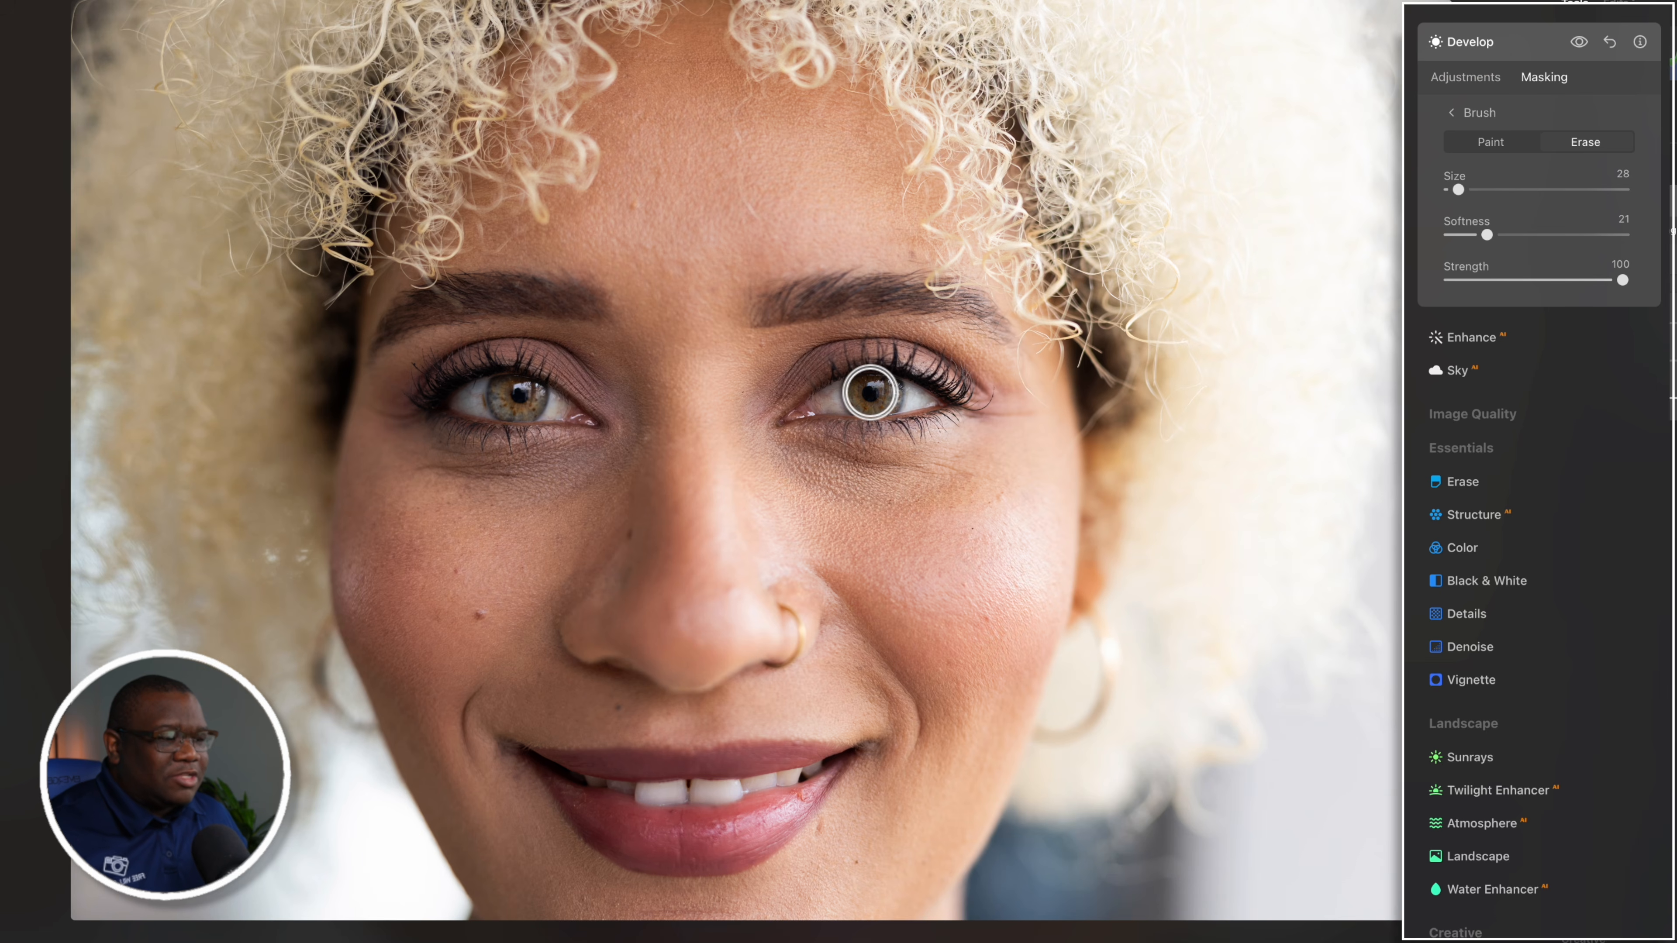
pyautogui.press('[')
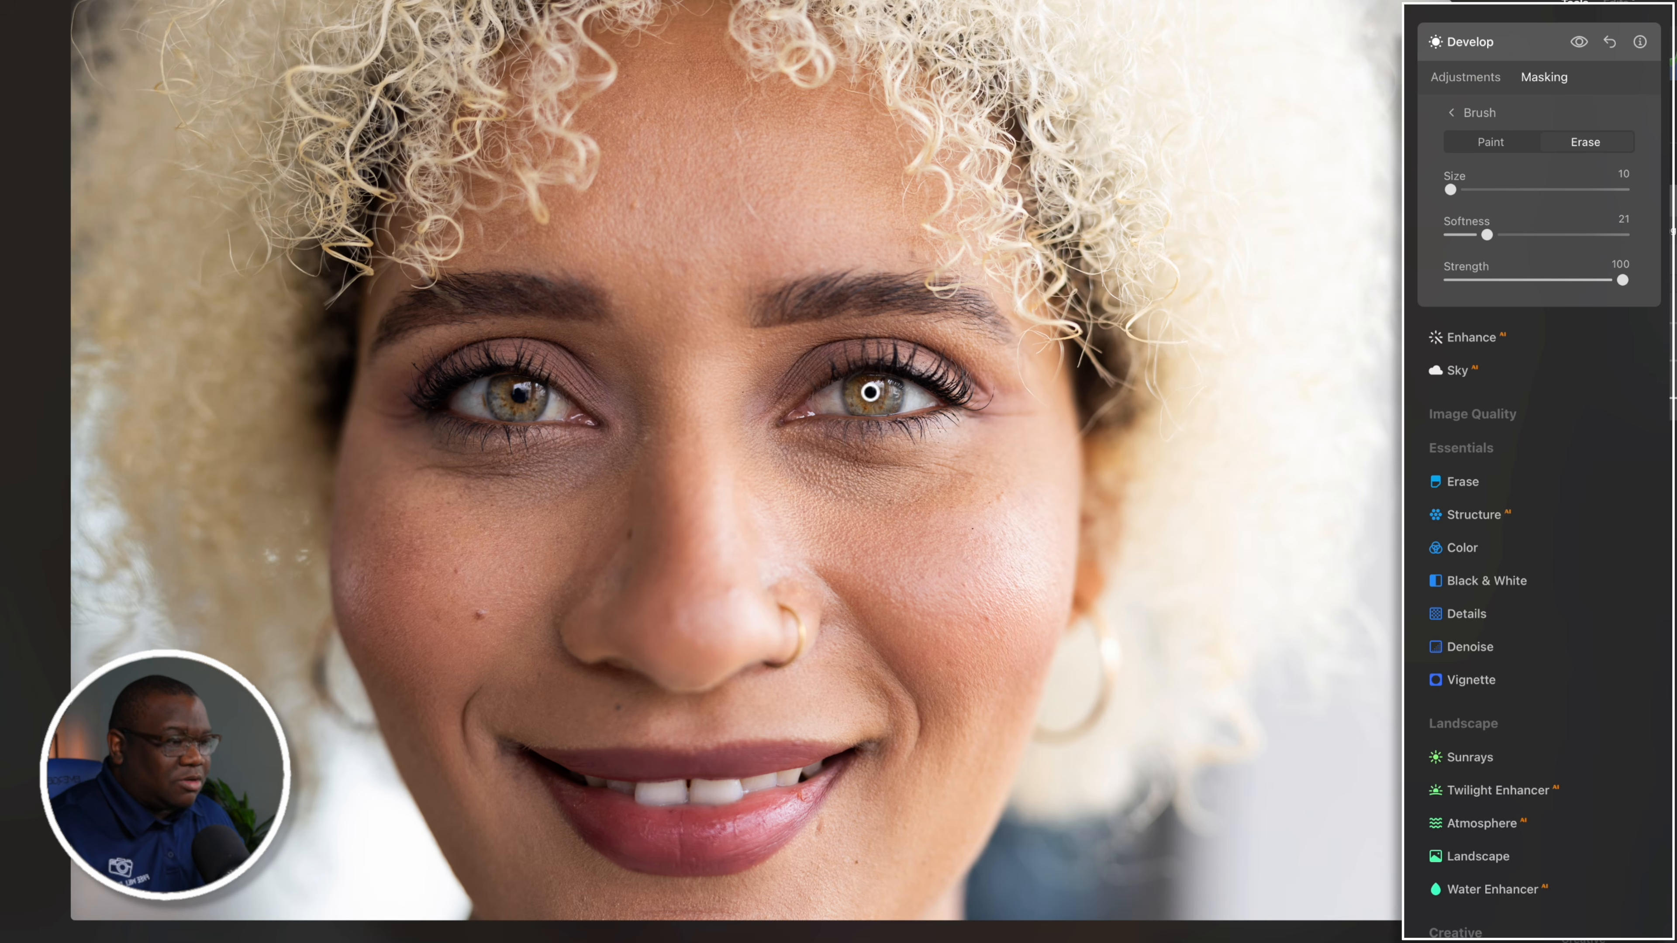
pyautogui.press(']')
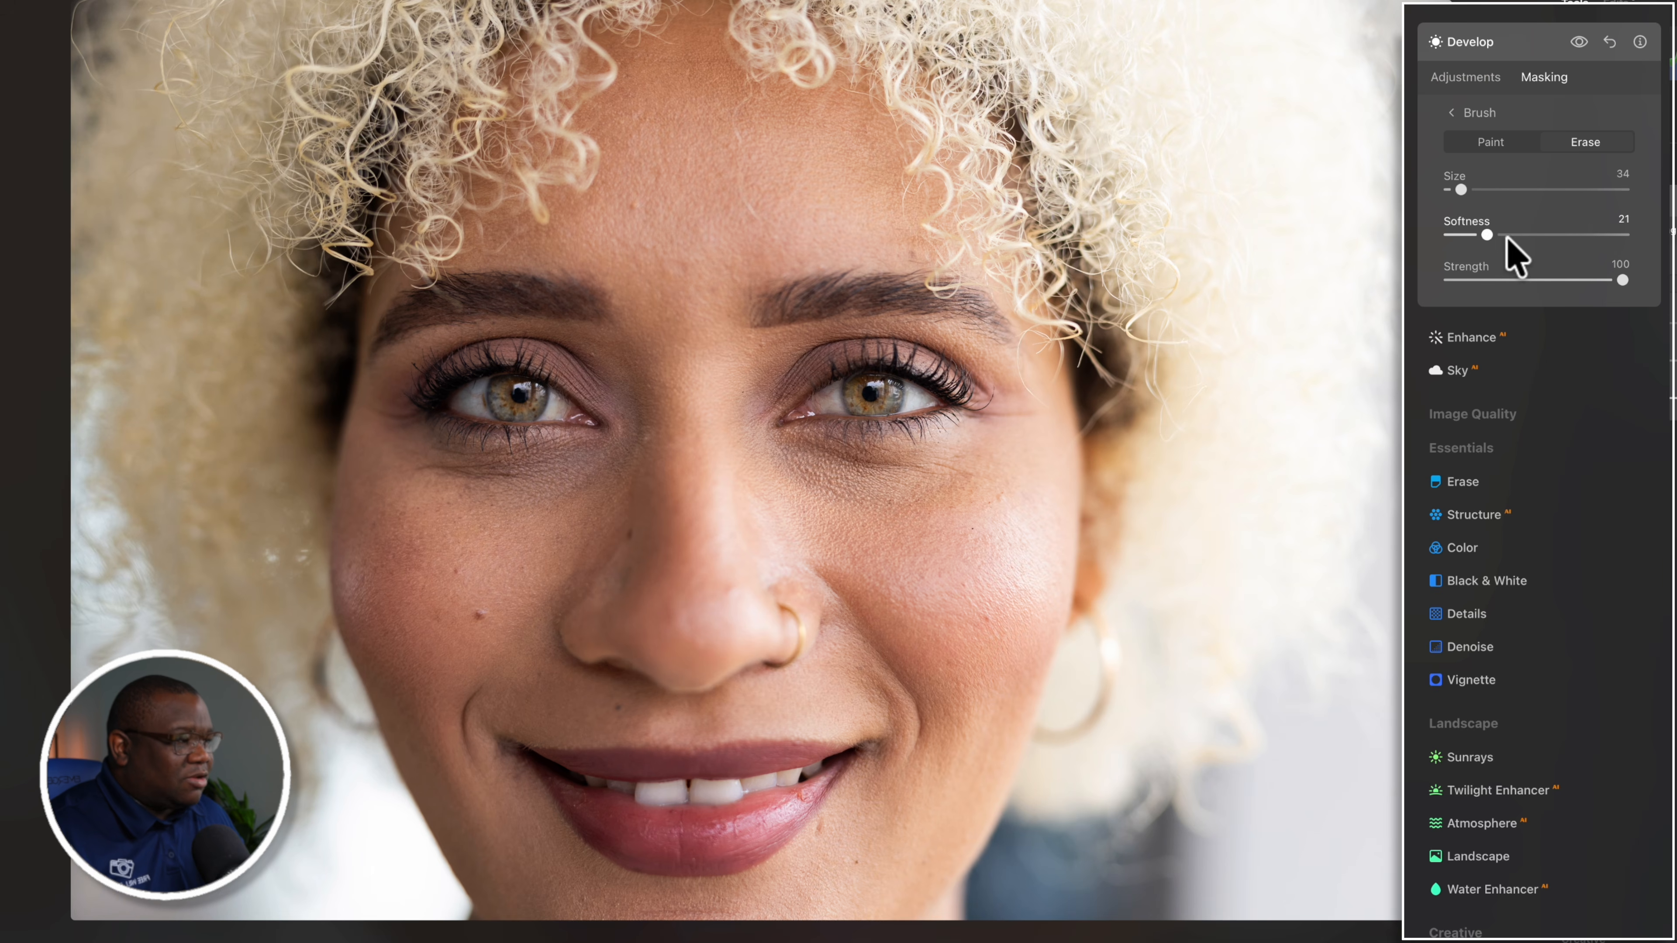
pyautogui.moveTo(1486, 234); pyautogui.dragTo(1496, 234)
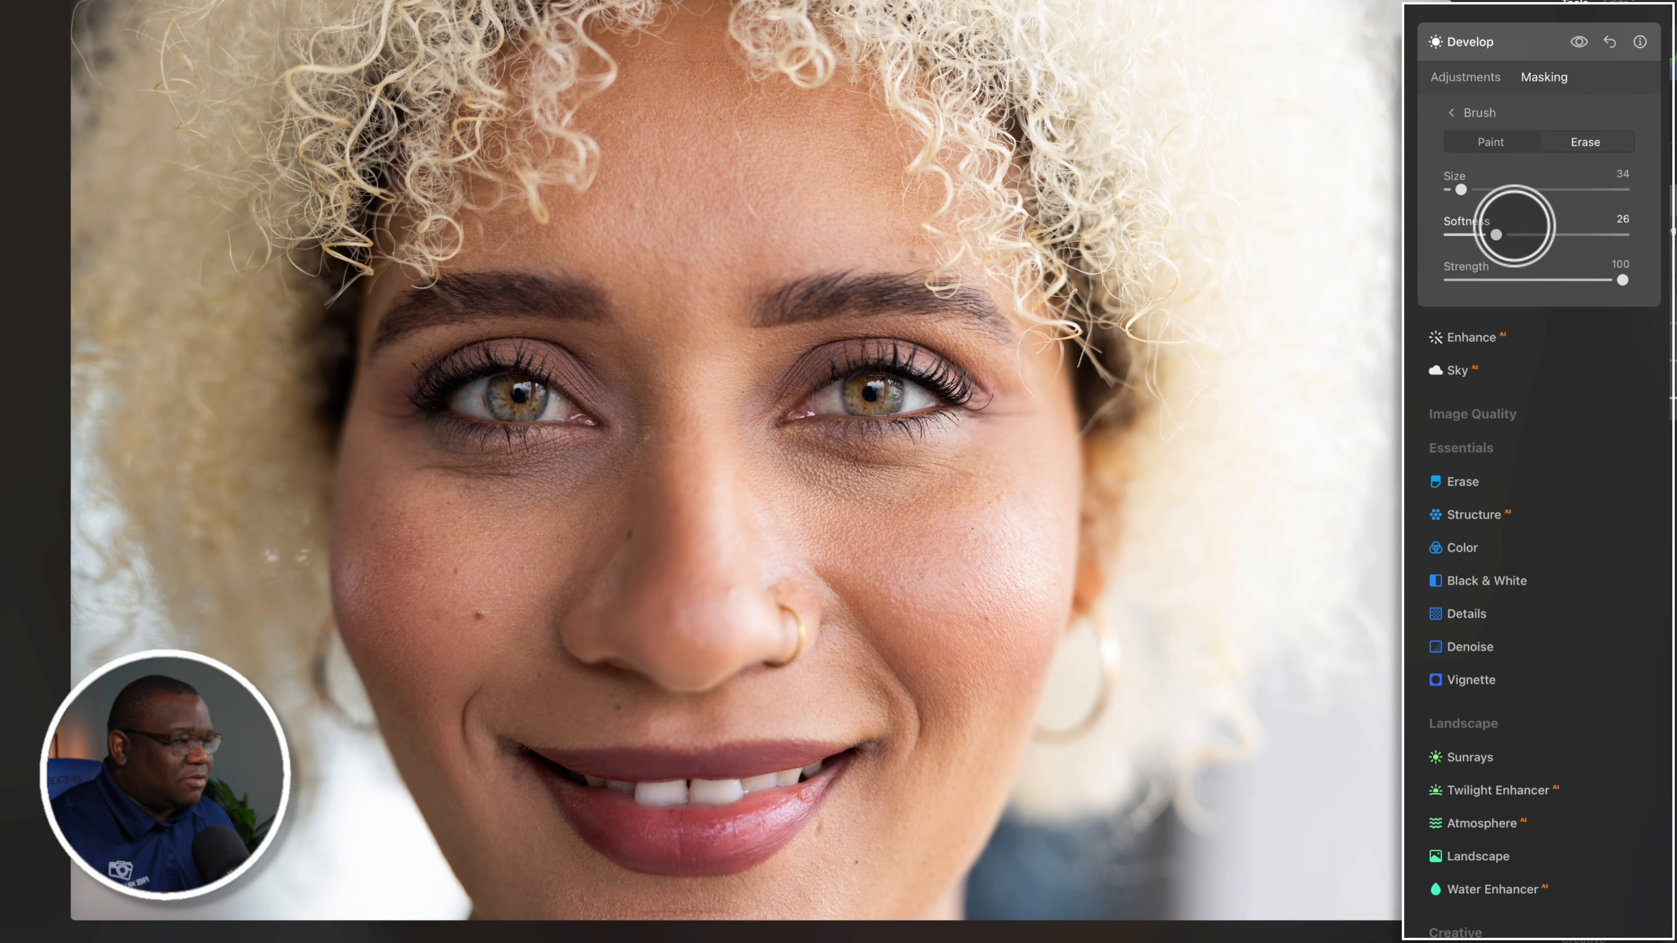
pyautogui.moveTo(1459, 190); pyautogui.dragTo(1457, 189)
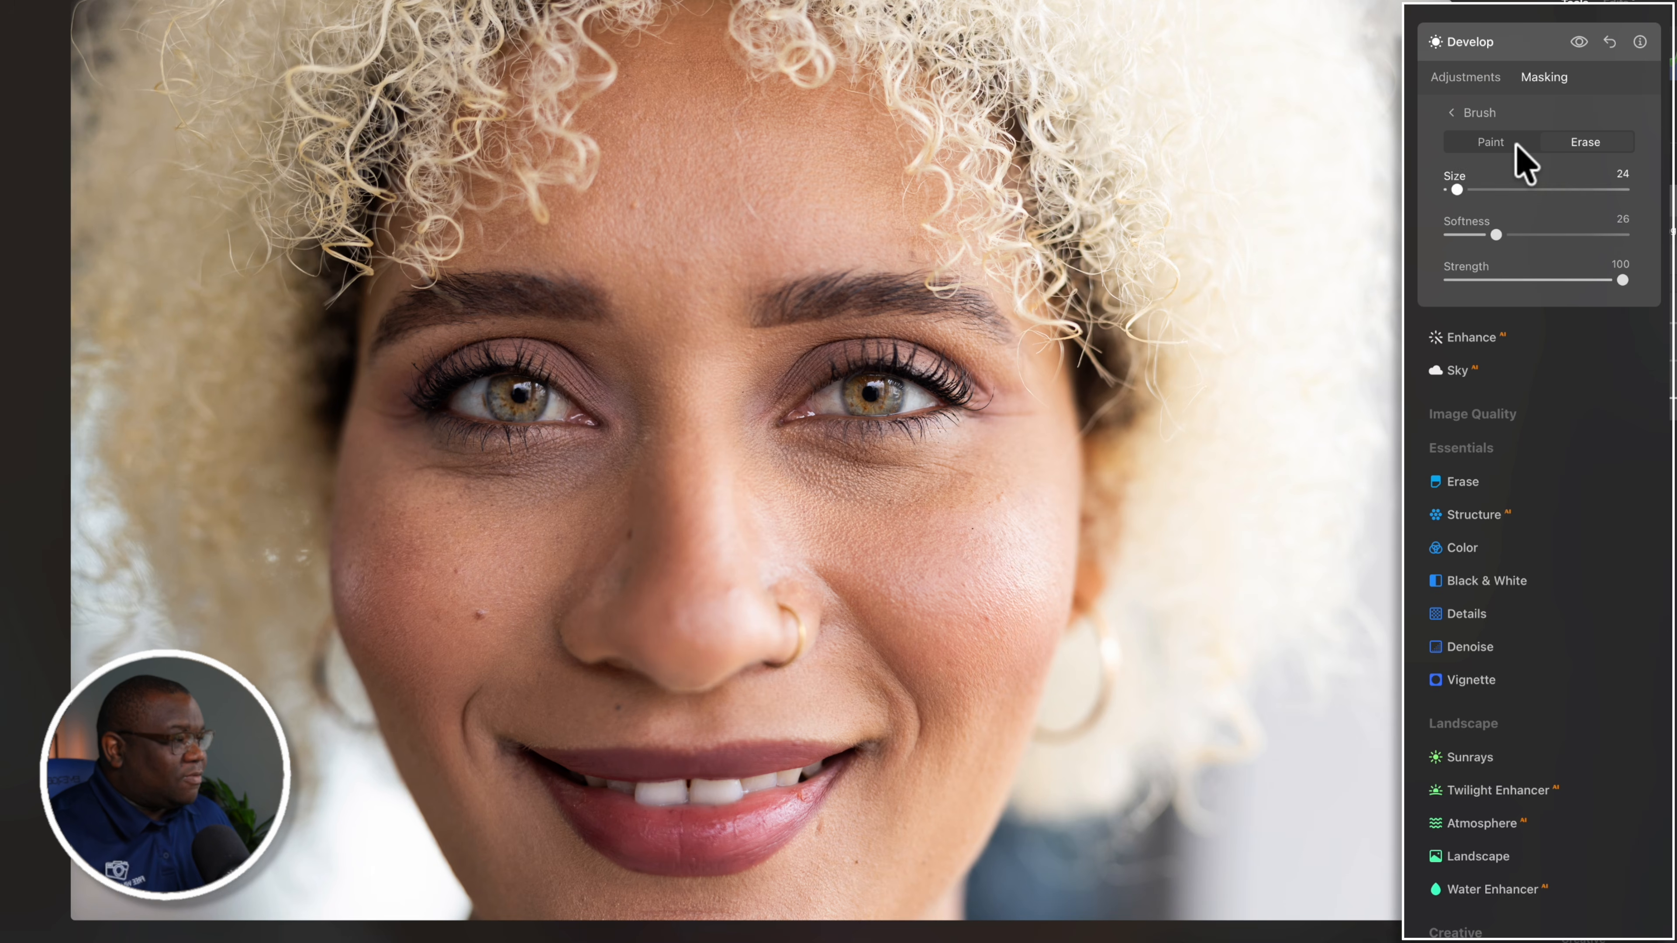
pyautogui.click(1451, 114)
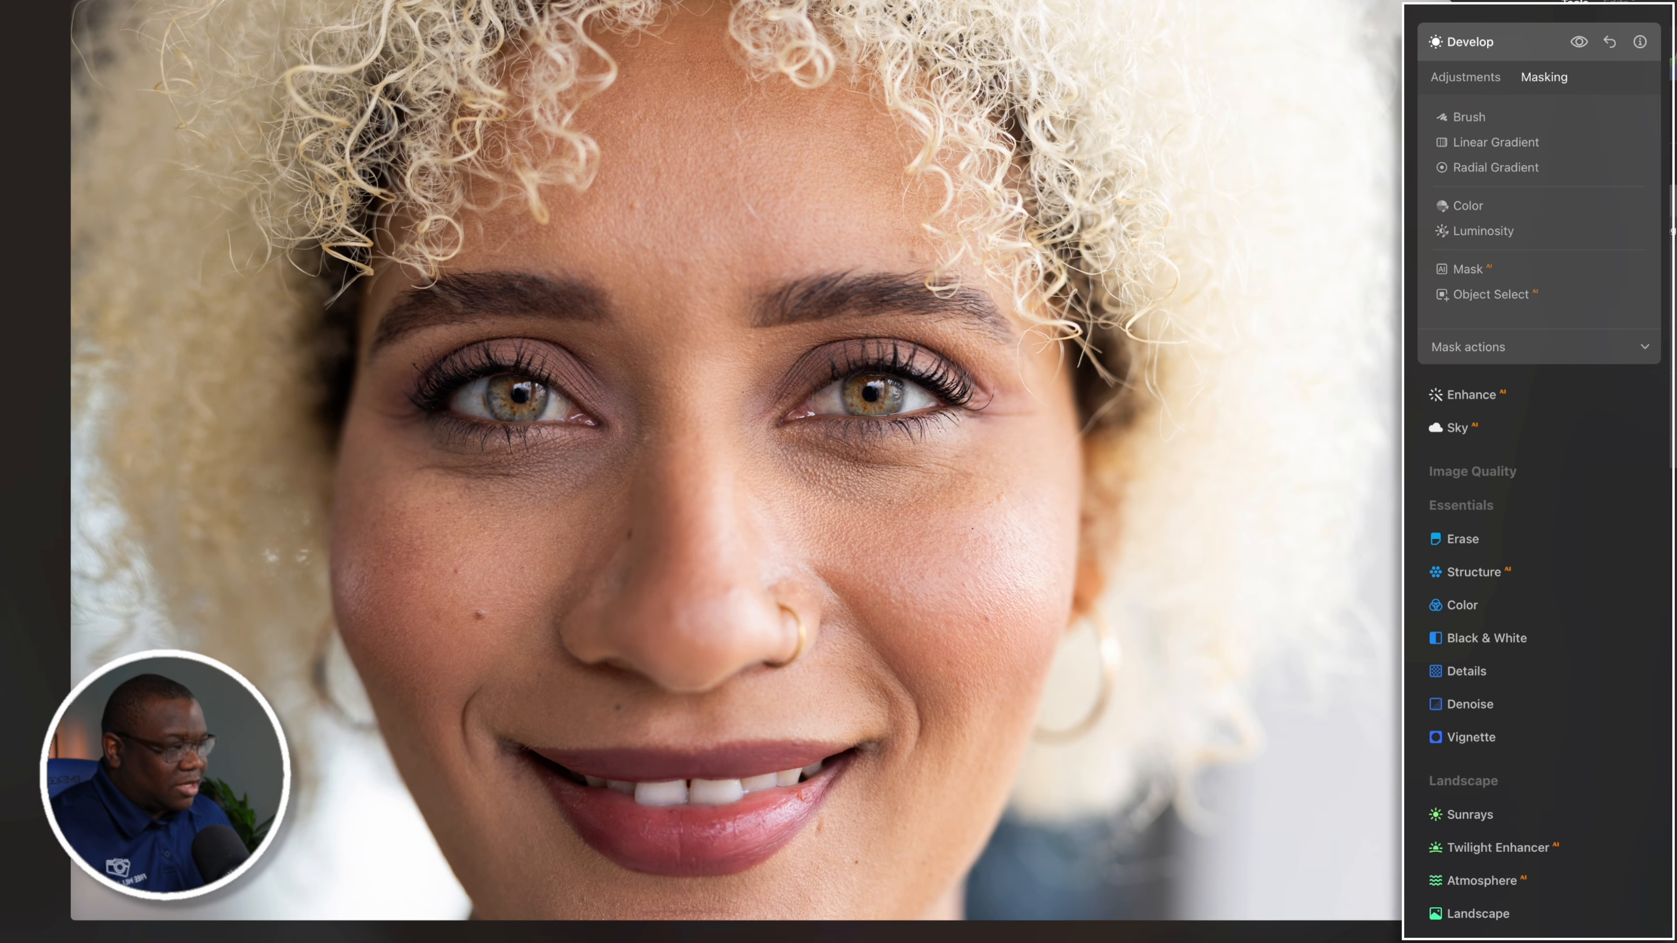
# Step: Inspect the mask overlay on the eyes and compare the photo with and without the Develop edit
pyautogui.click(1644, 347)
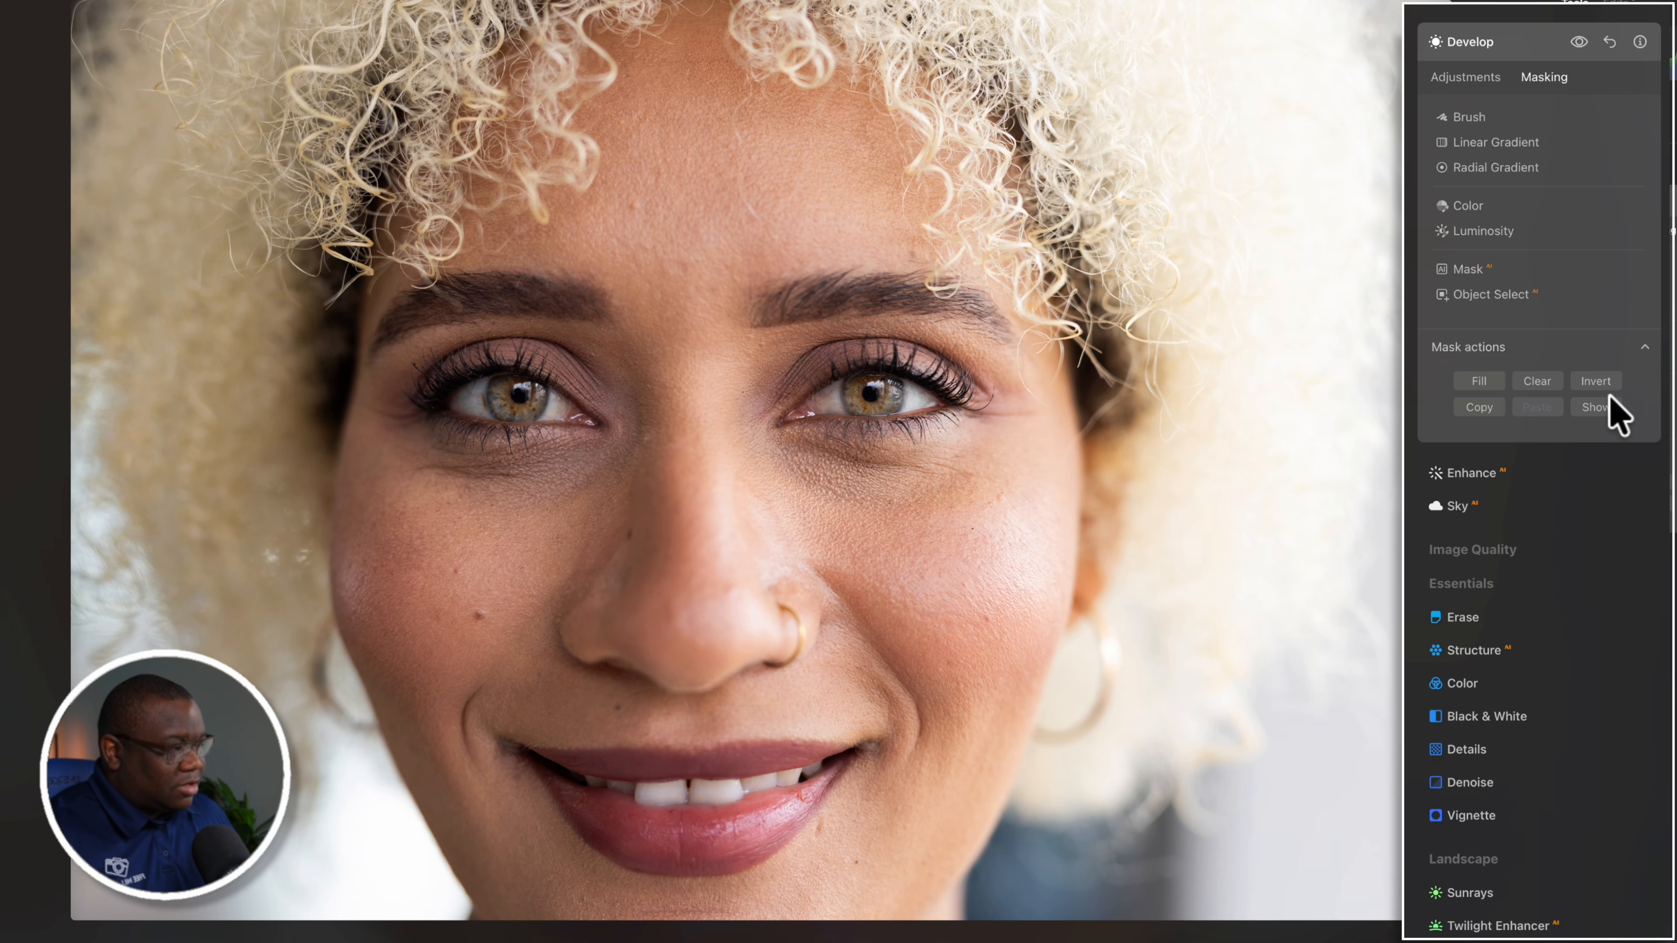
pyautogui.click(1597, 408)
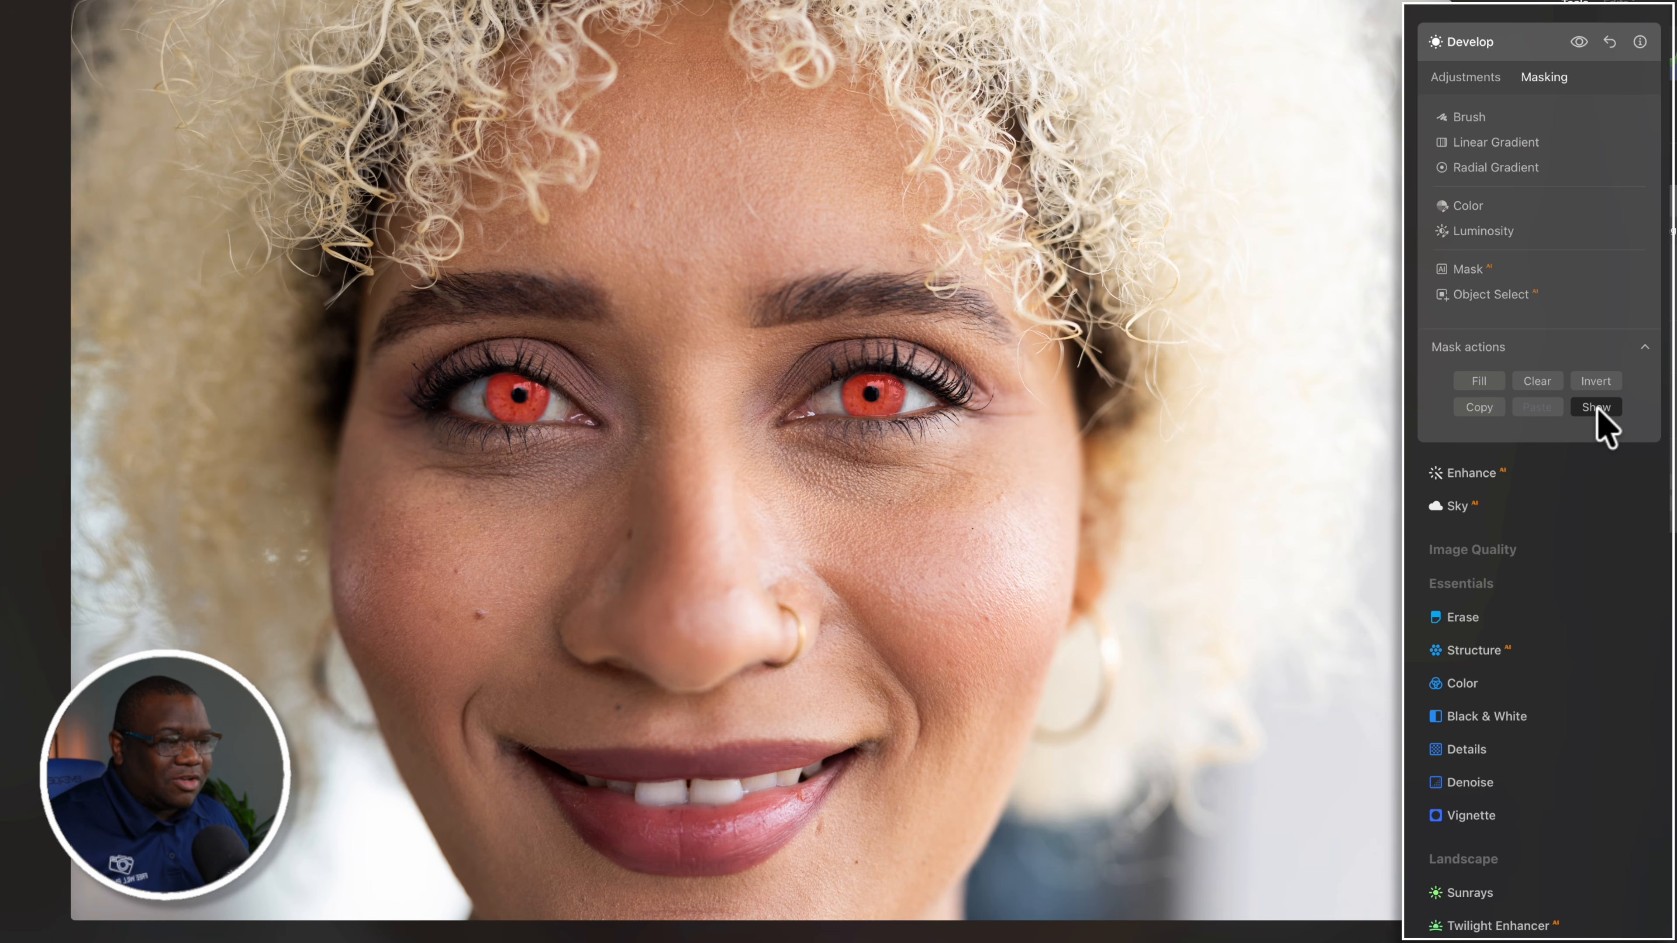
pyautogui.click(1597, 407)
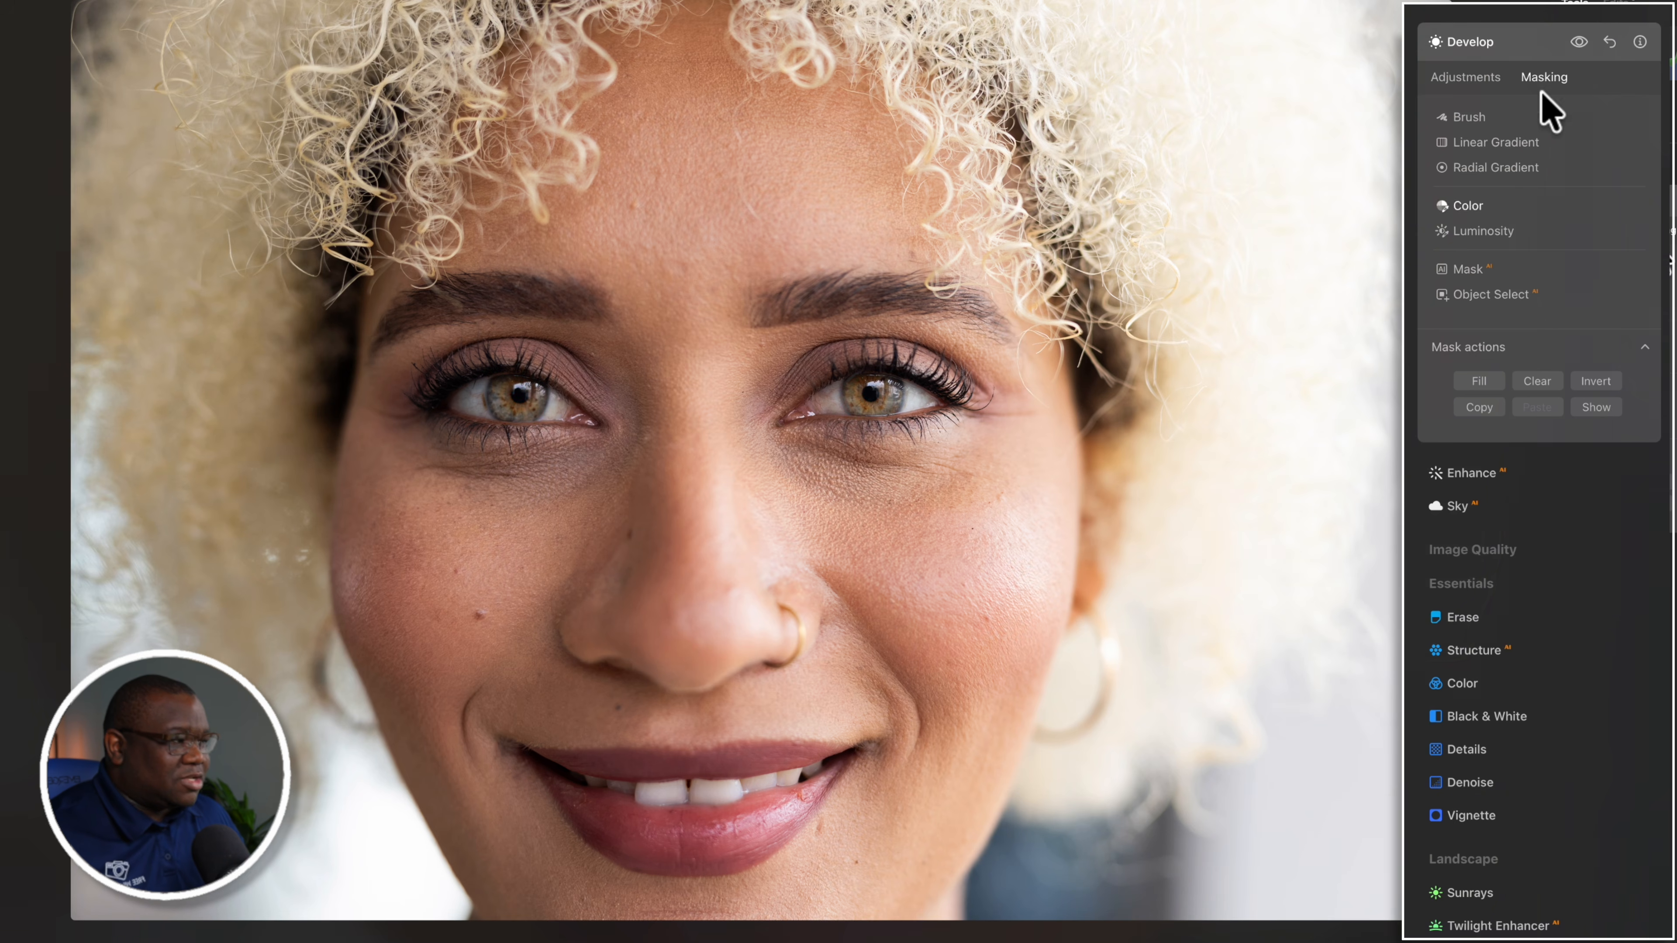
pyautogui.click(1578, 42)
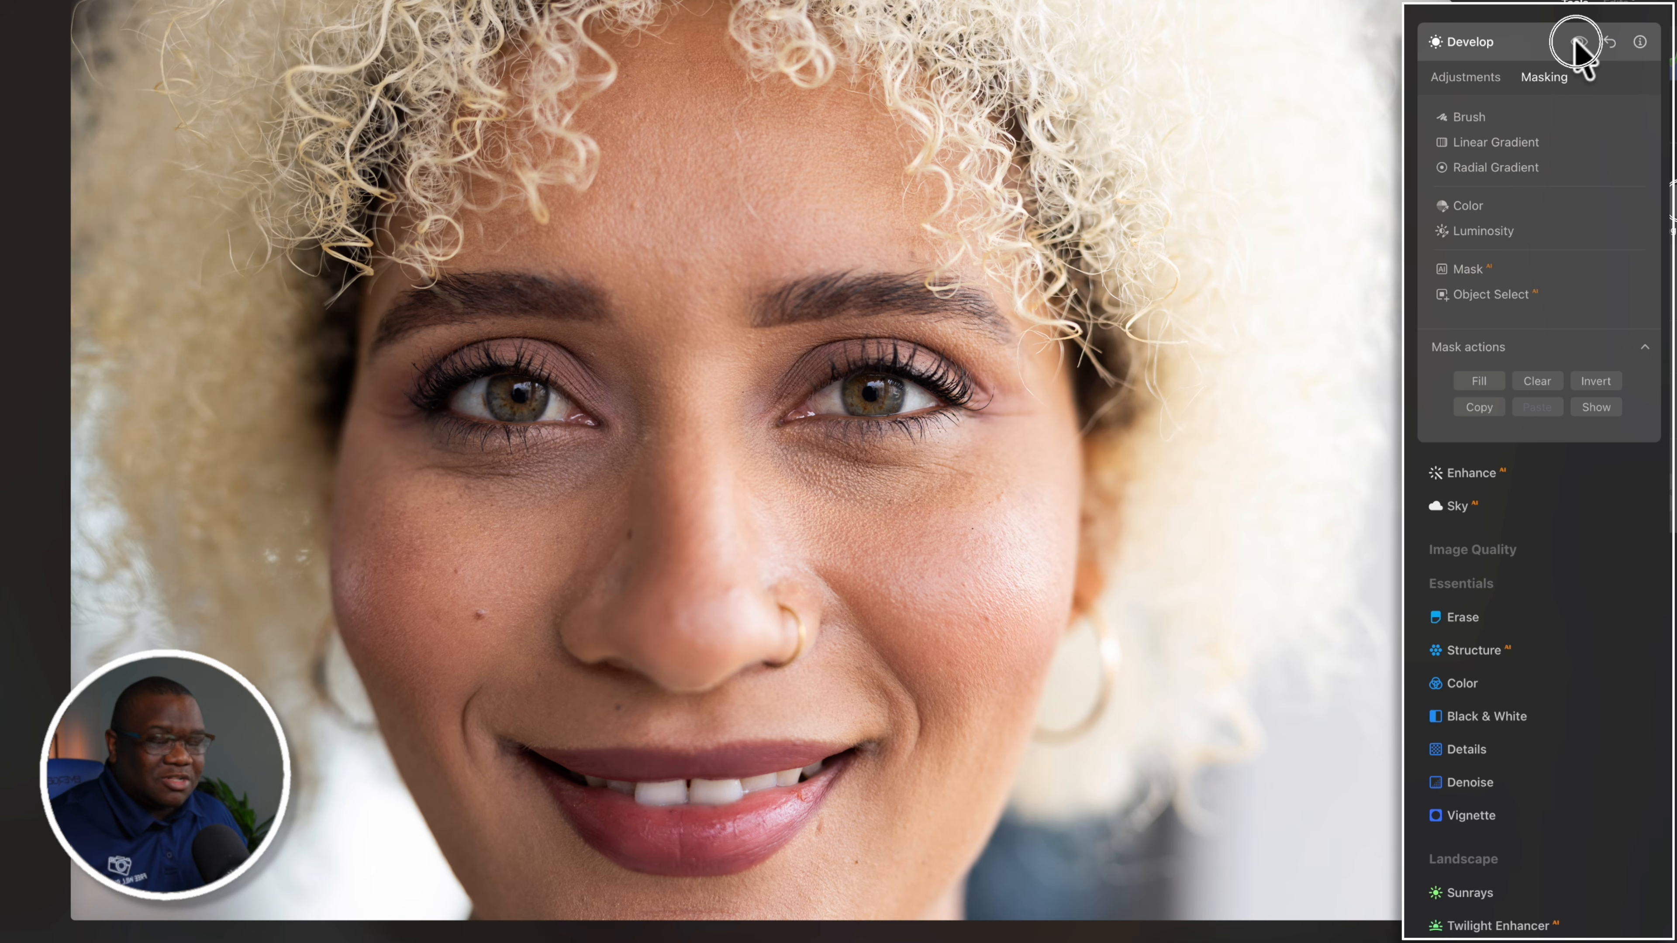
pyautogui.click(1578, 41)
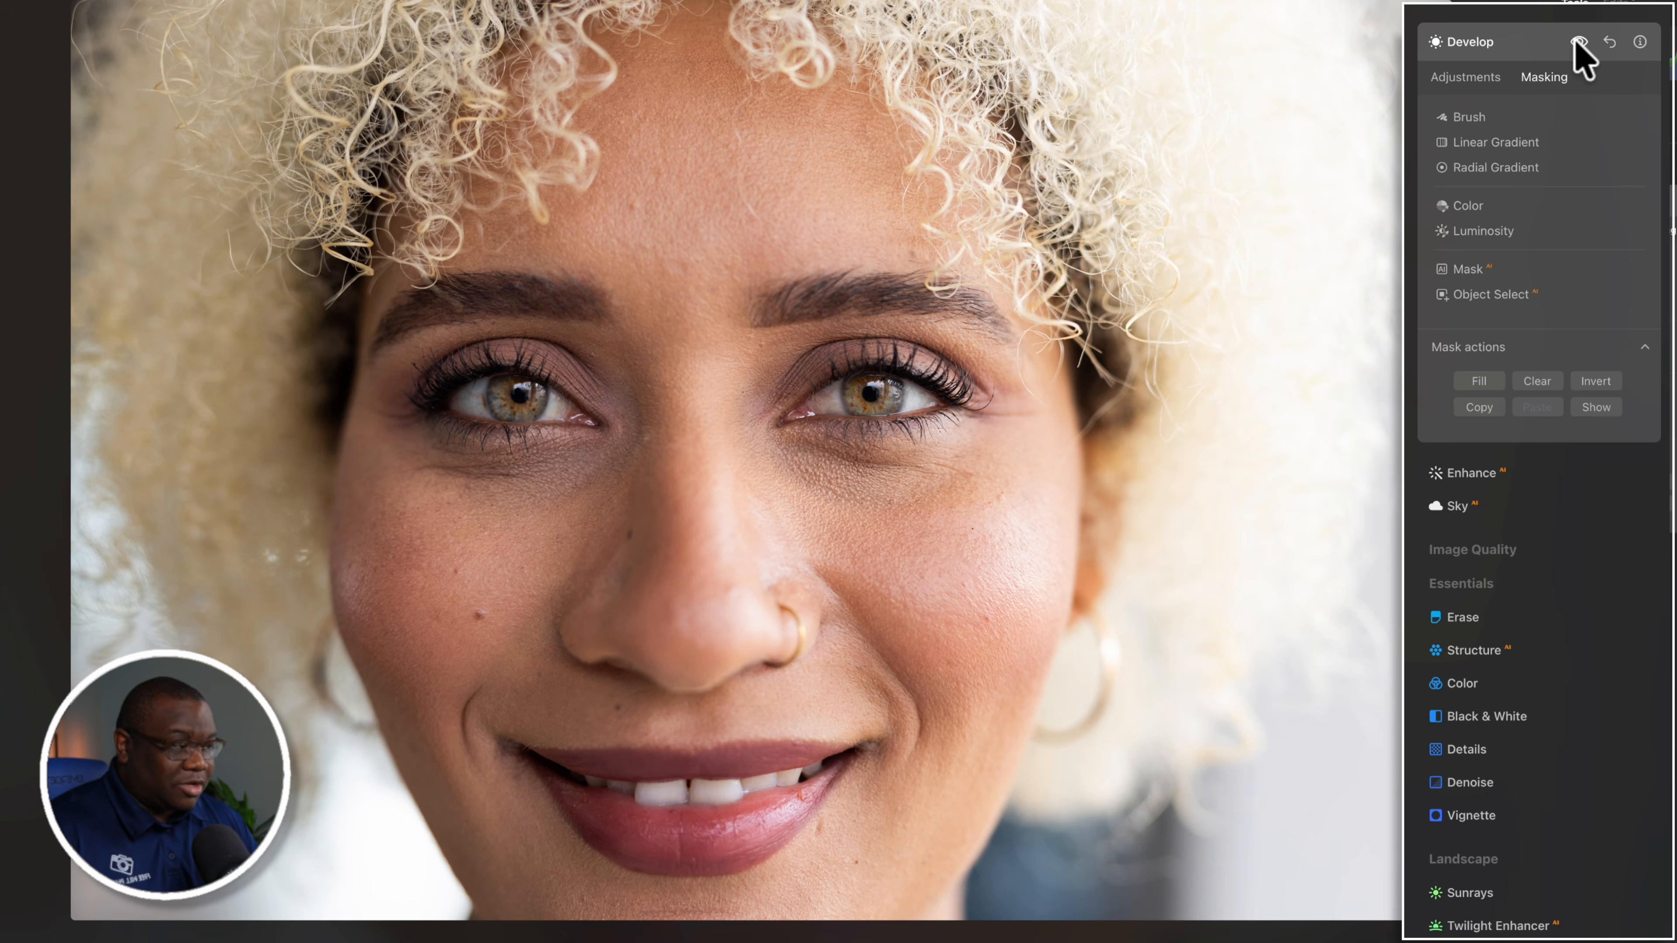
# Step: Increase the colour saturation of the masked irises in the Develop adjustments
pyautogui.click(1489, 81)
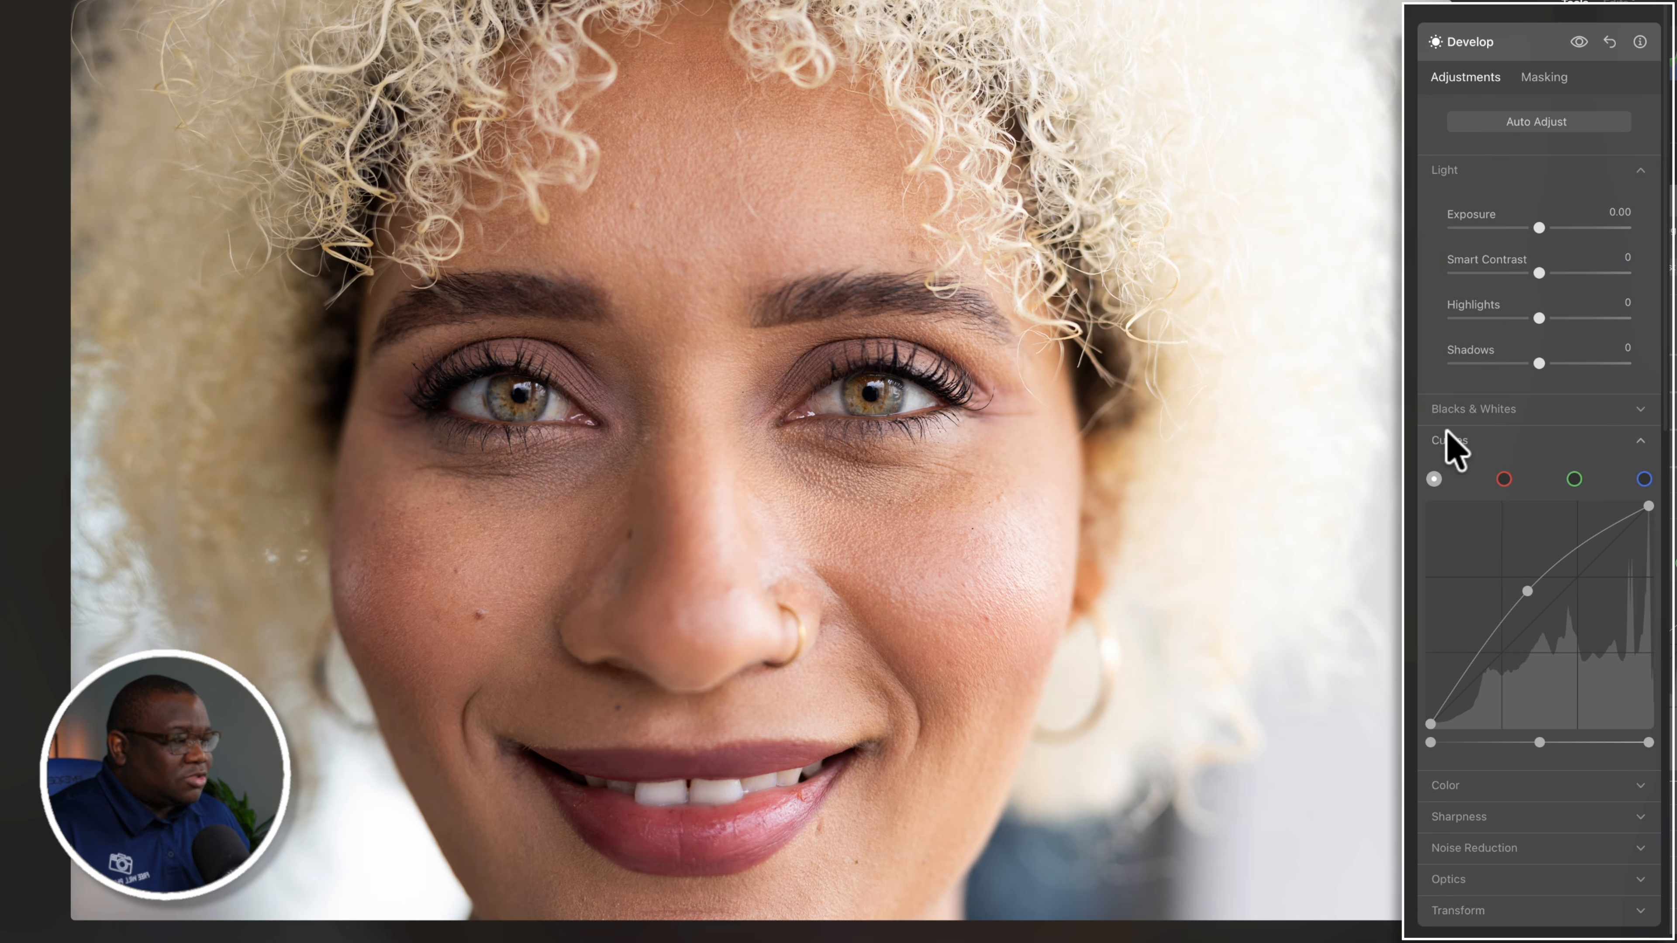
pyautogui.click(1446, 446)
pyautogui.click(1465, 473)
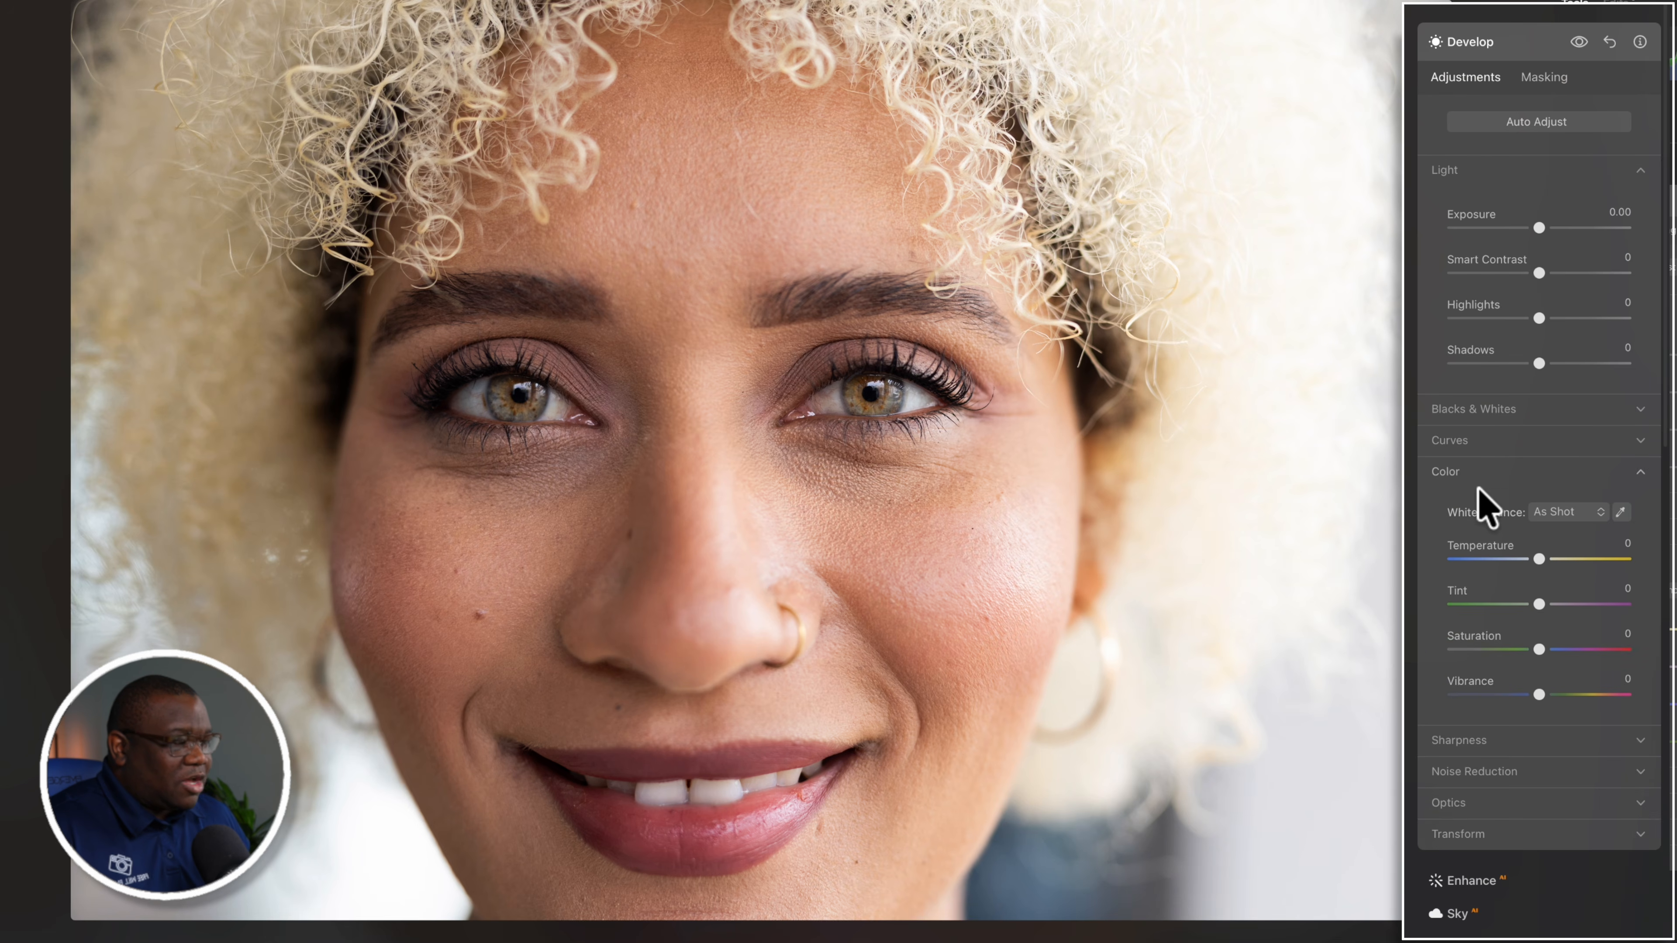
pyautogui.click(1541, 650)
pyautogui.moveTo(1544, 648); pyautogui.dragTo(1576, 649)
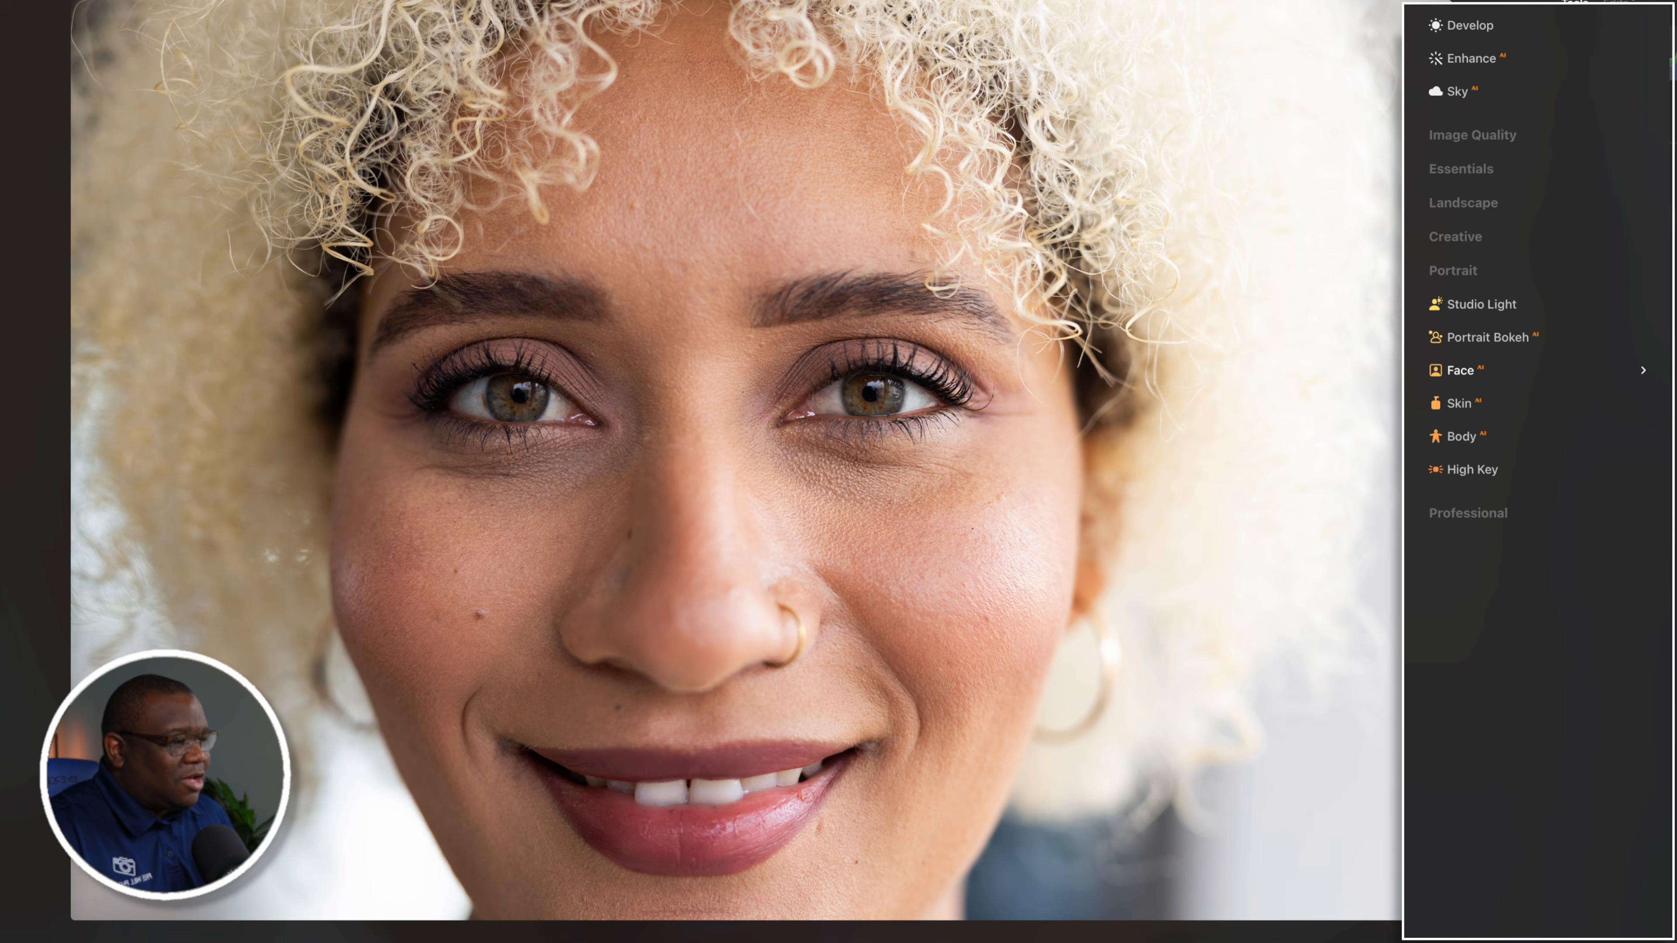
# Step: Recolour the irises with the Blue option in the Face tool's eye adjustments and set Iris Visibility to 100
pyautogui.click(1461, 373)
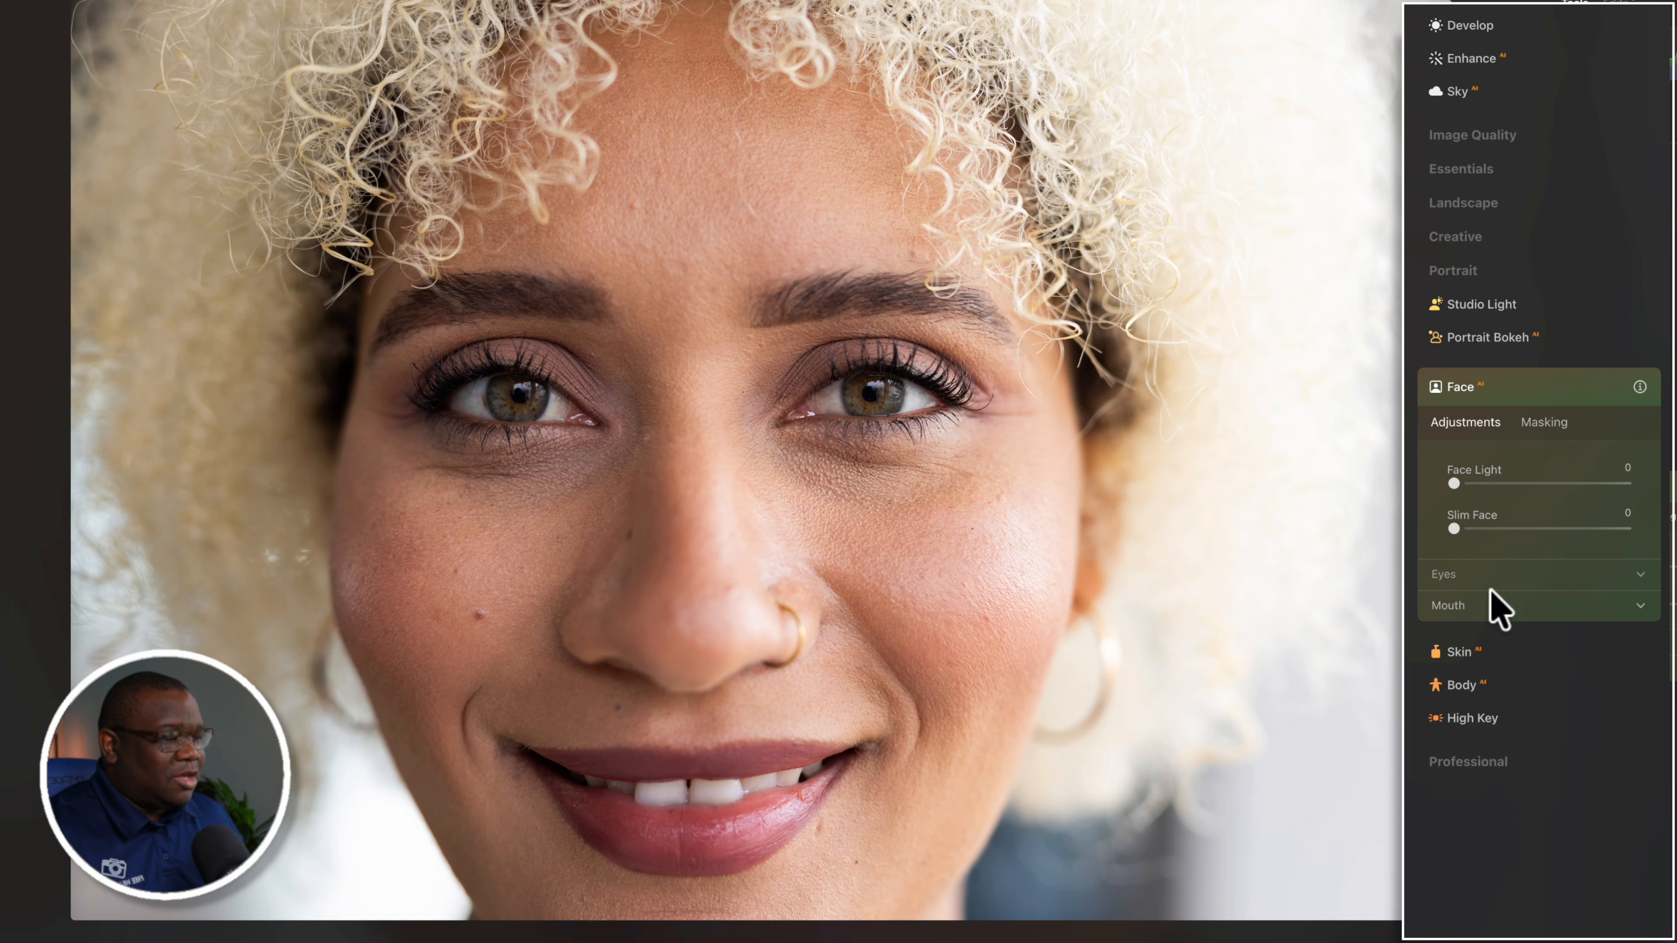
pyautogui.click(1465, 577)
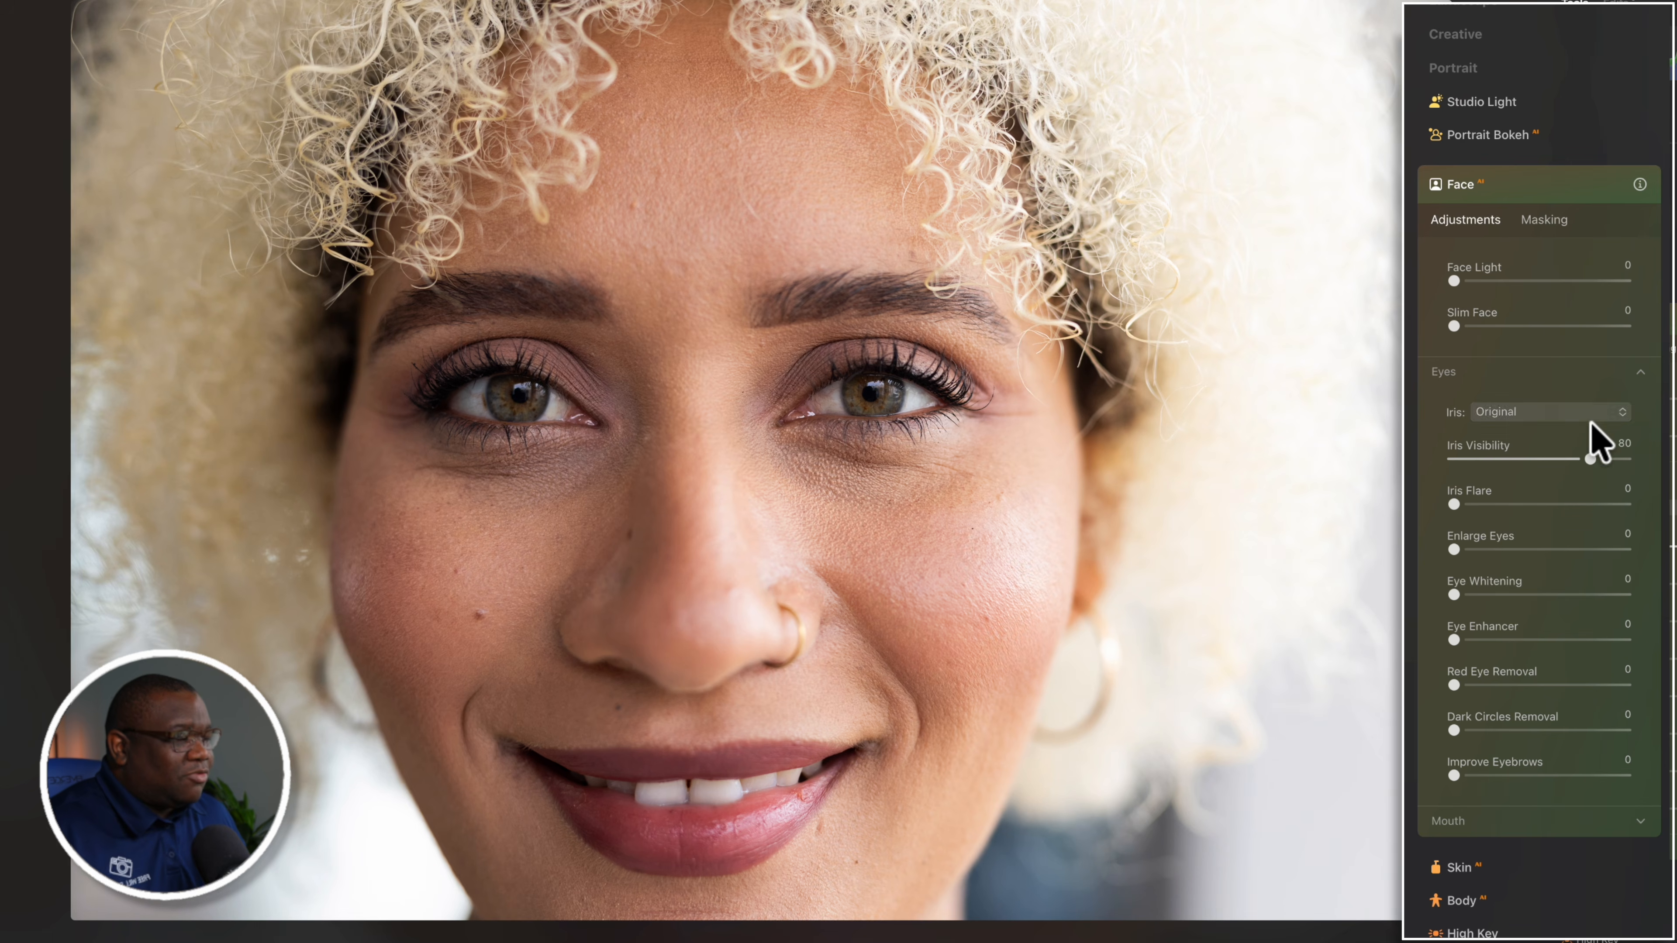
pyautogui.click(1558, 415)
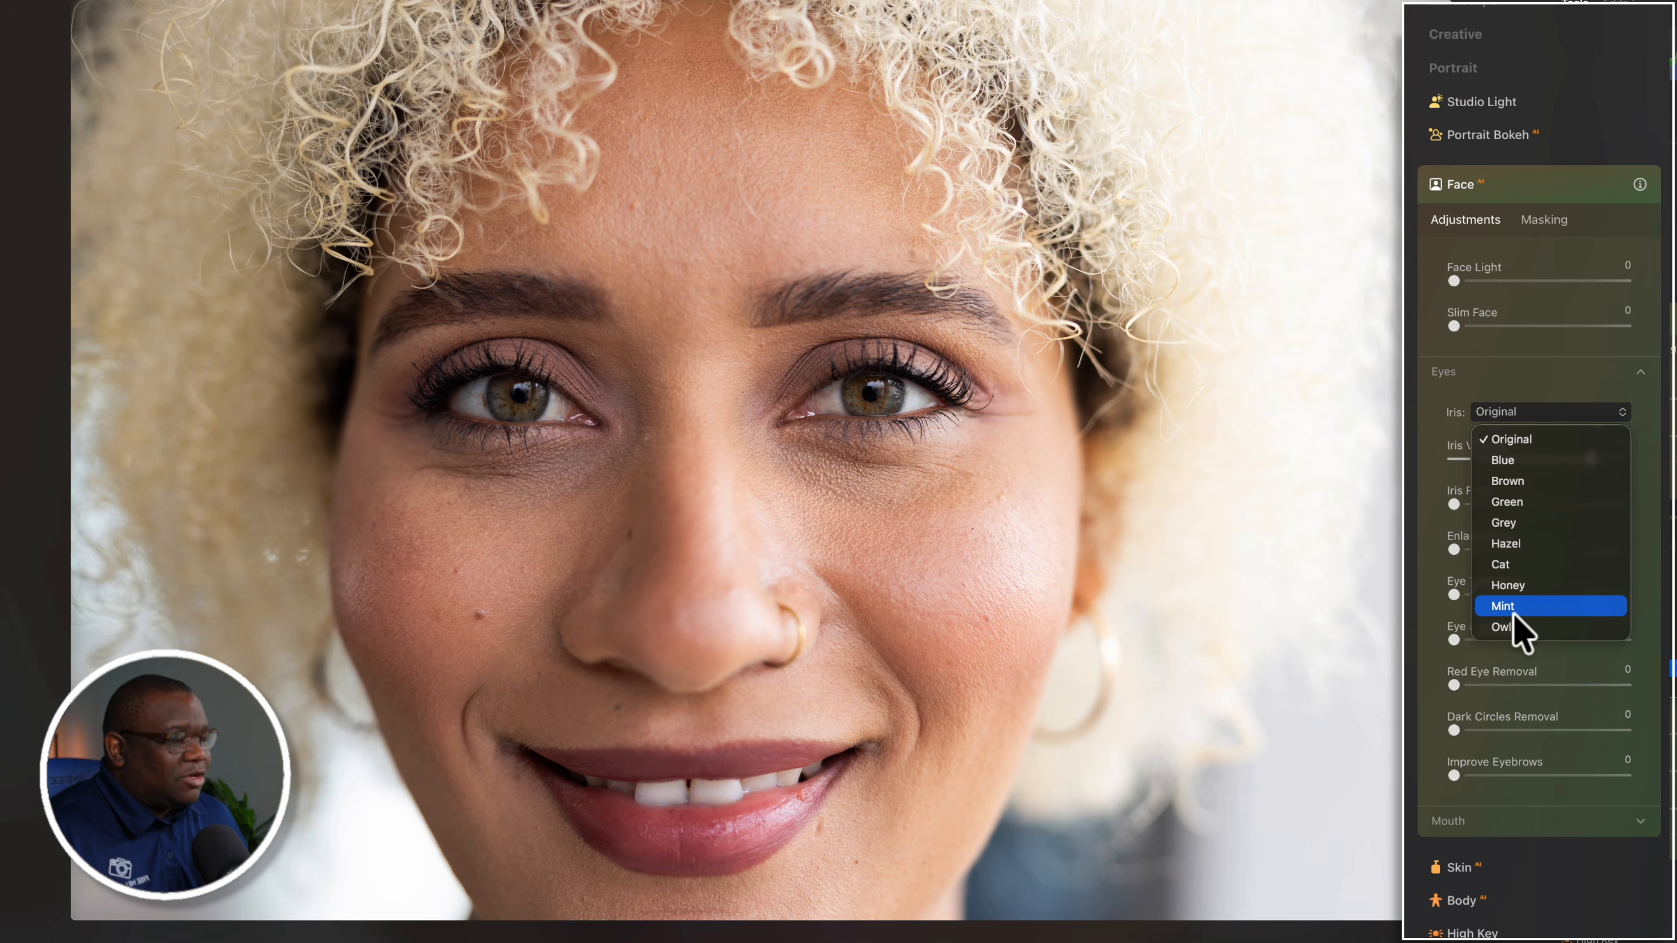
pyautogui.click(1517, 462)
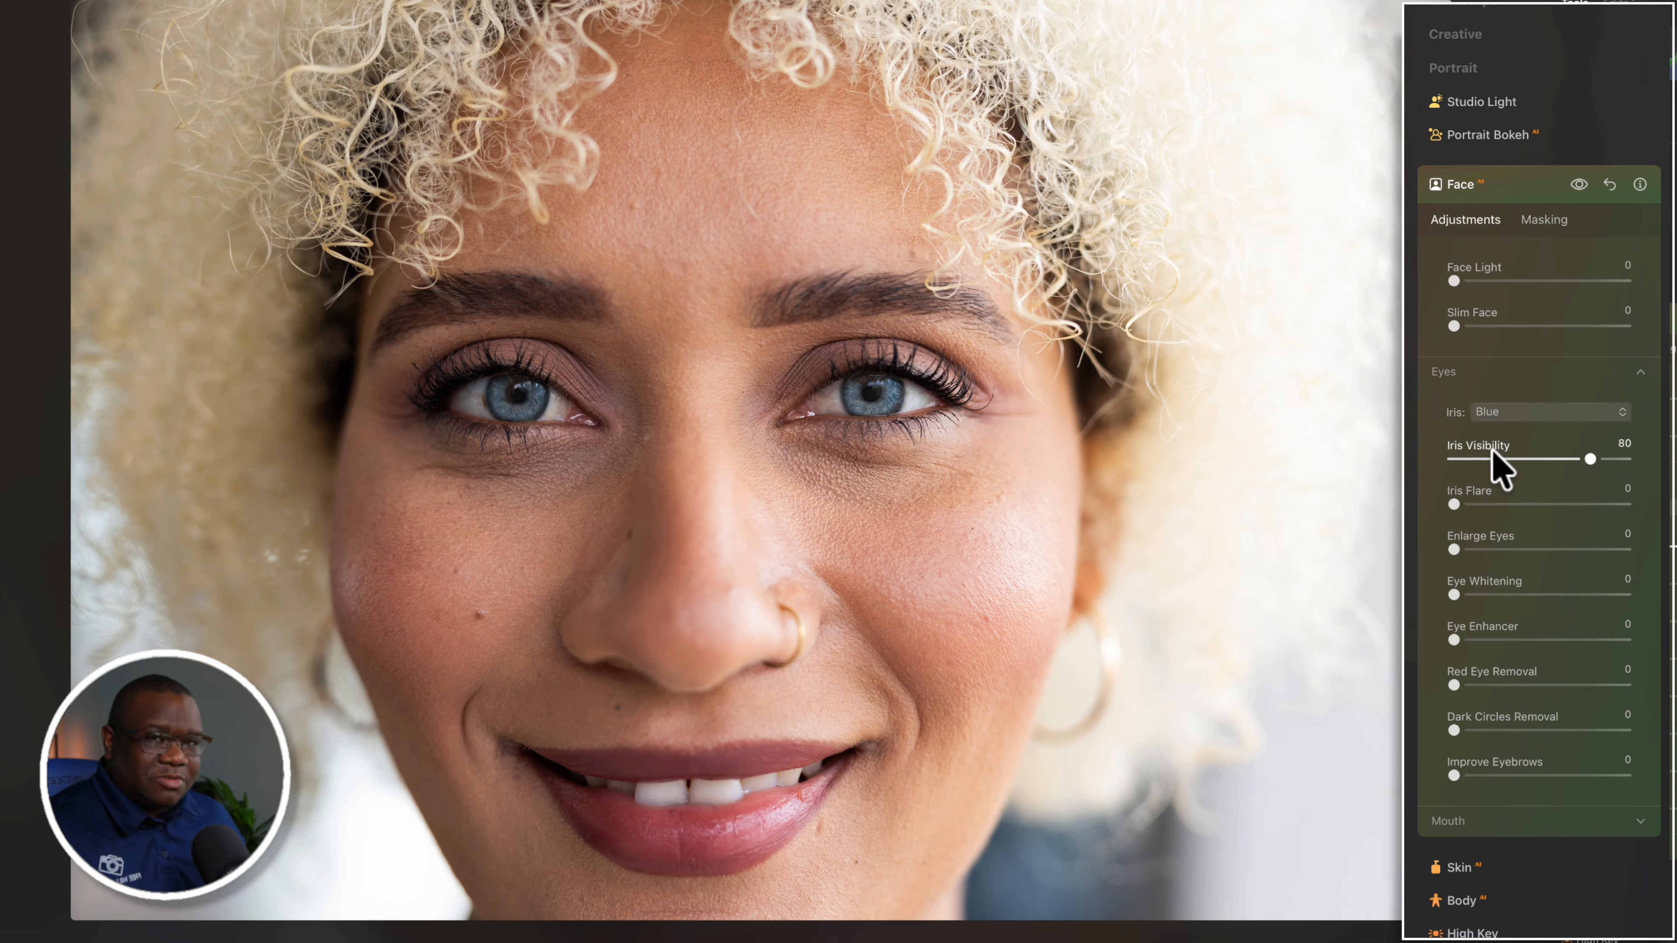
pyautogui.click(1591, 458)
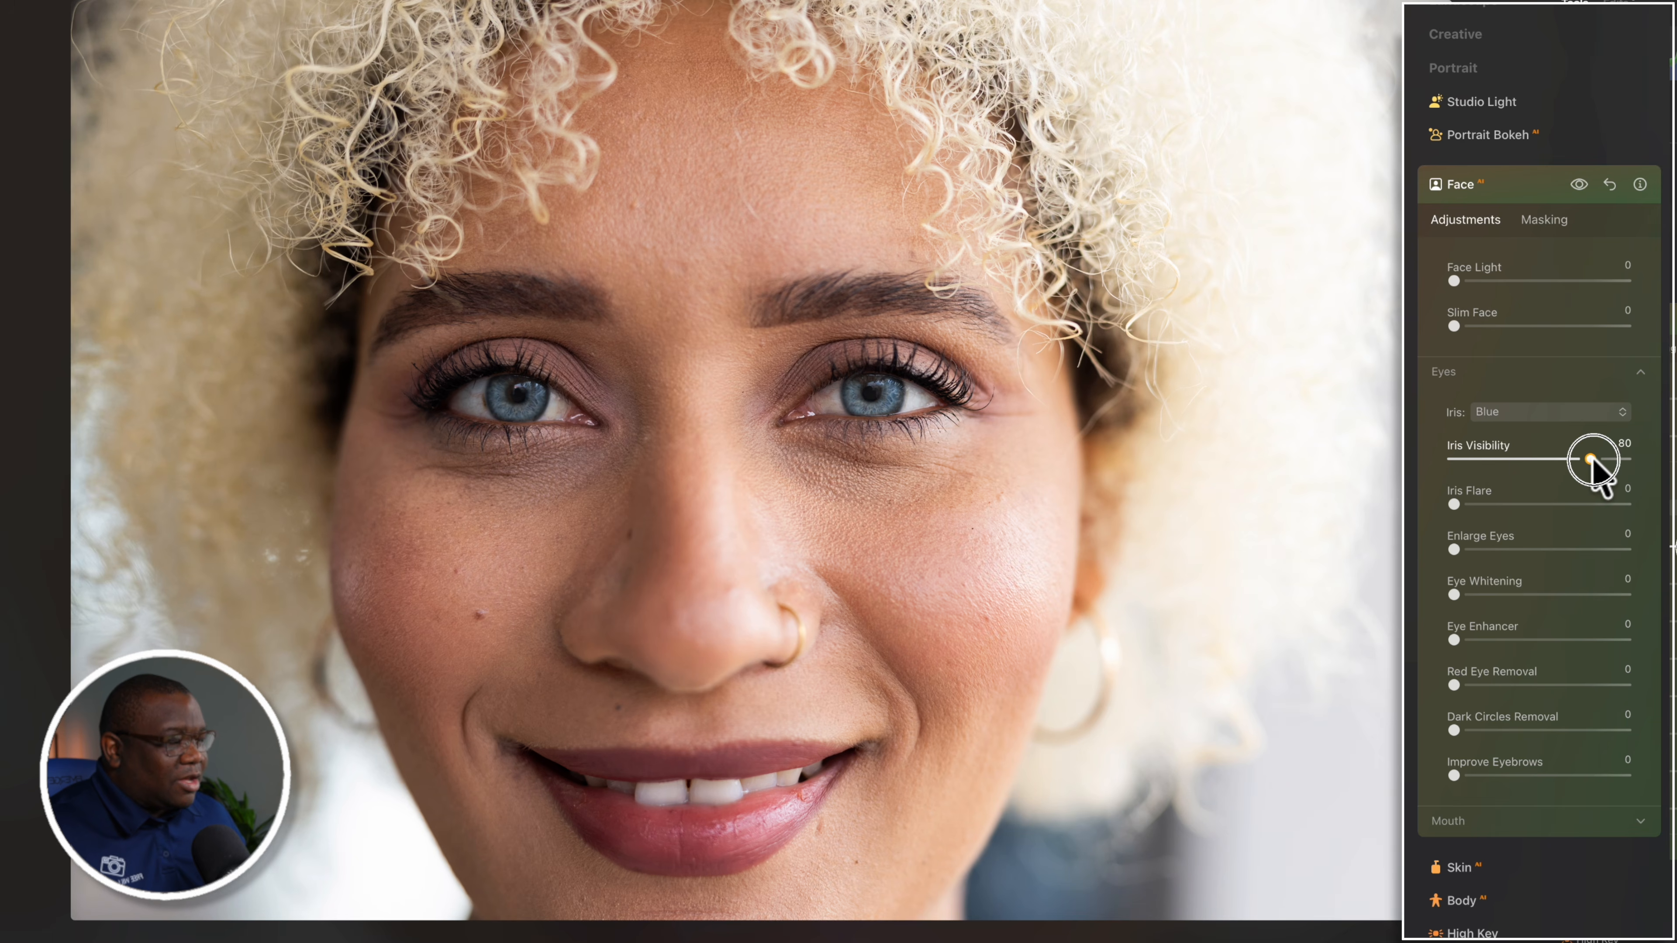
pyautogui.moveTo(1590, 458); pyautogui.dragTo(1439, 469)
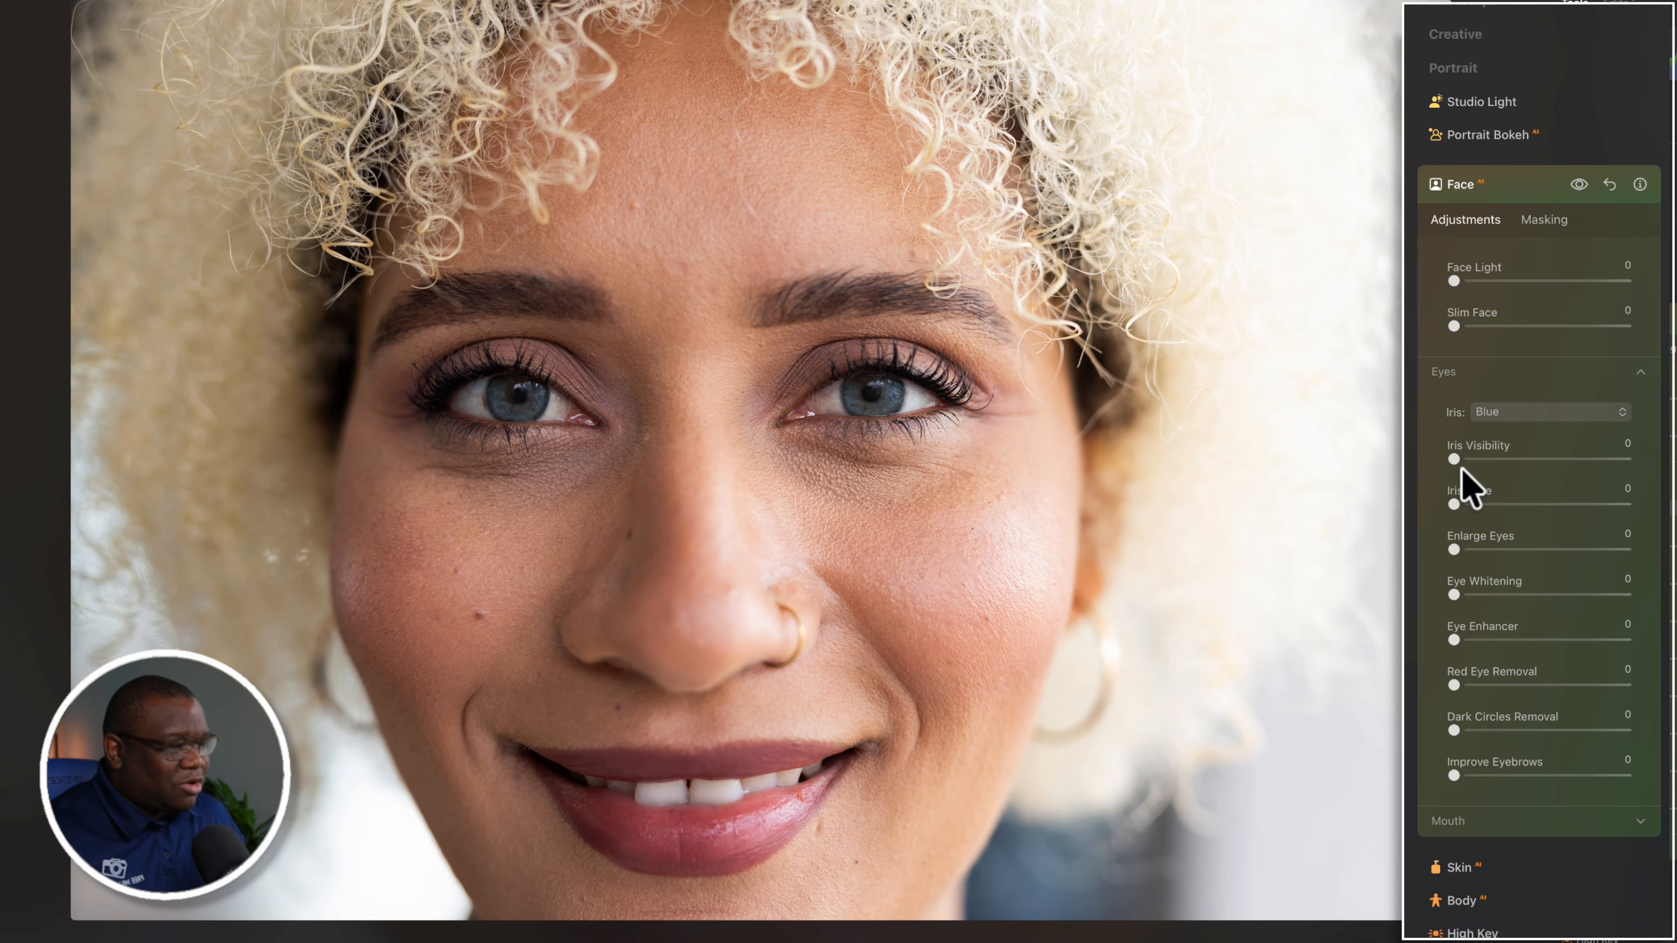
pyautogui.moveTo(1455, 460); pyautogui.dragTo(1667, 462)
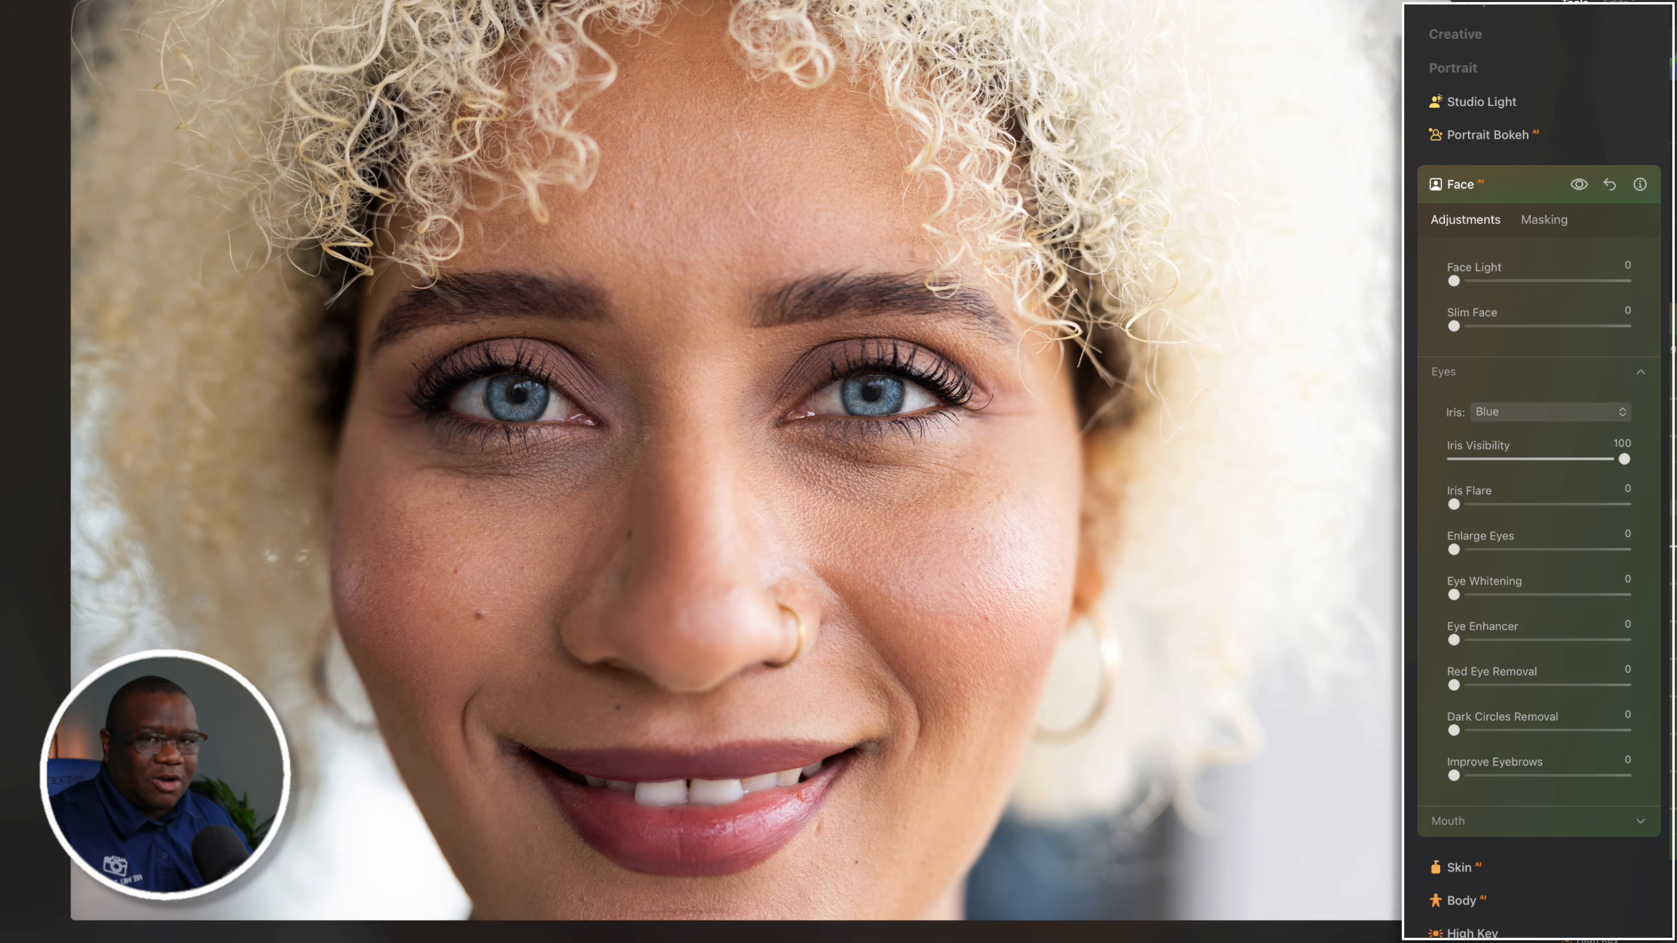
# Step: Try an Iris Flare of 56 on the eyes and return it to 0
pyautogui.click(1455, 505)
pyautogui.moveTo(1455, 505); pyautogui.dragTo(1550, 506)
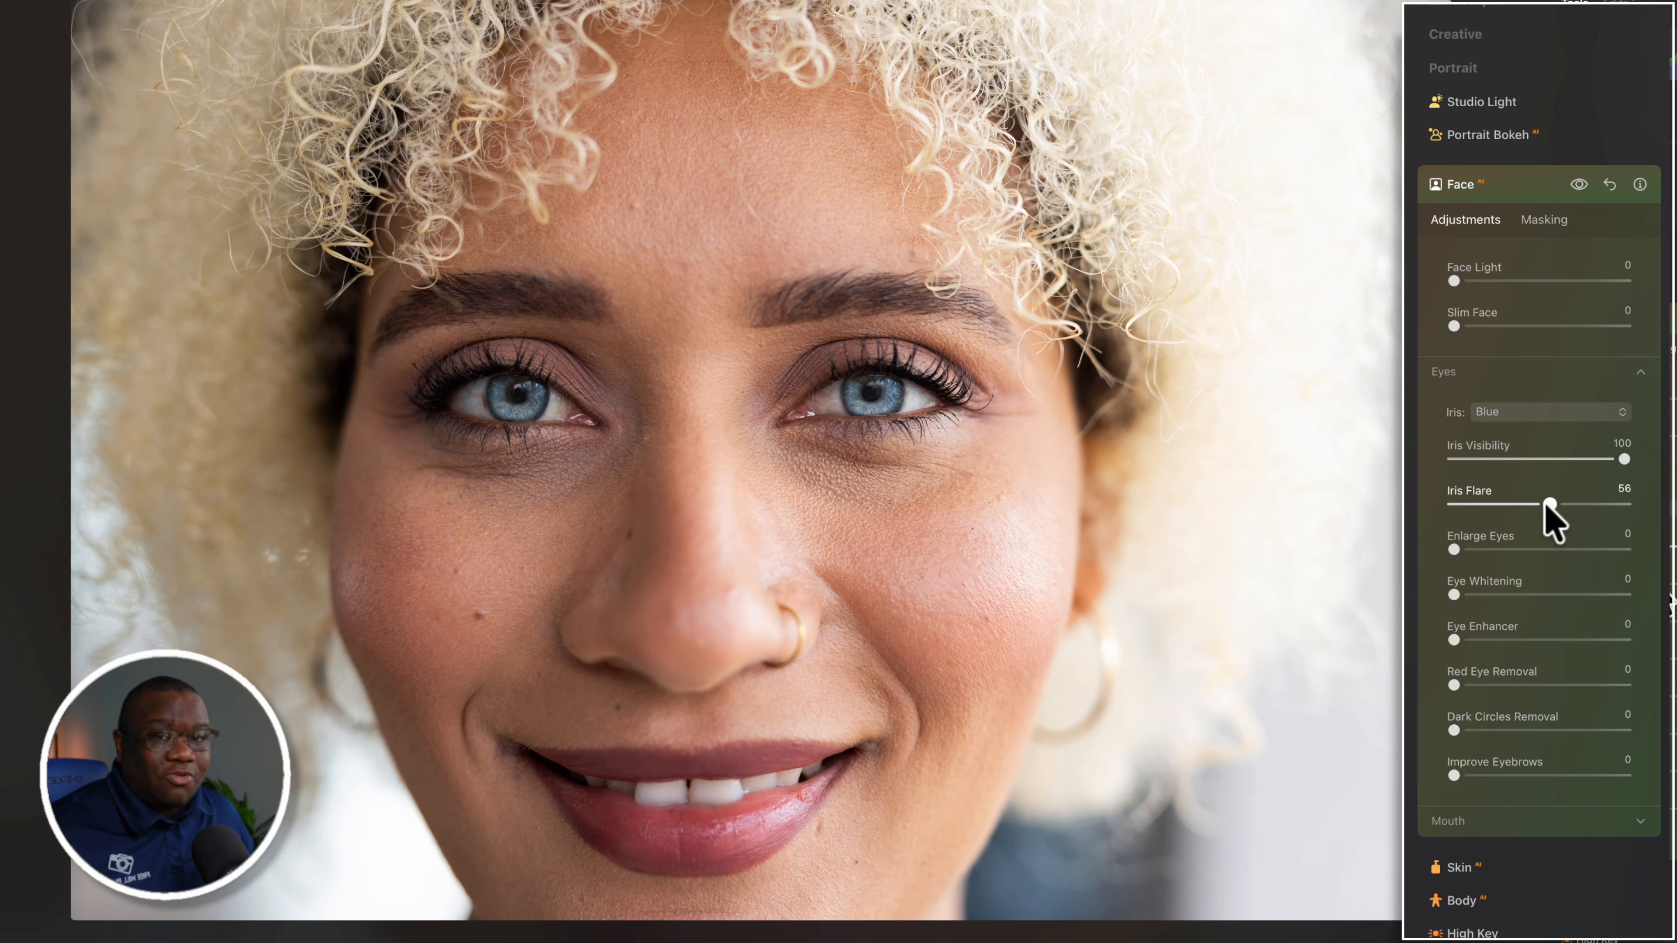
pyautogui.moveTo(1546, 505); pyautogui.dragTo(1434, 505)
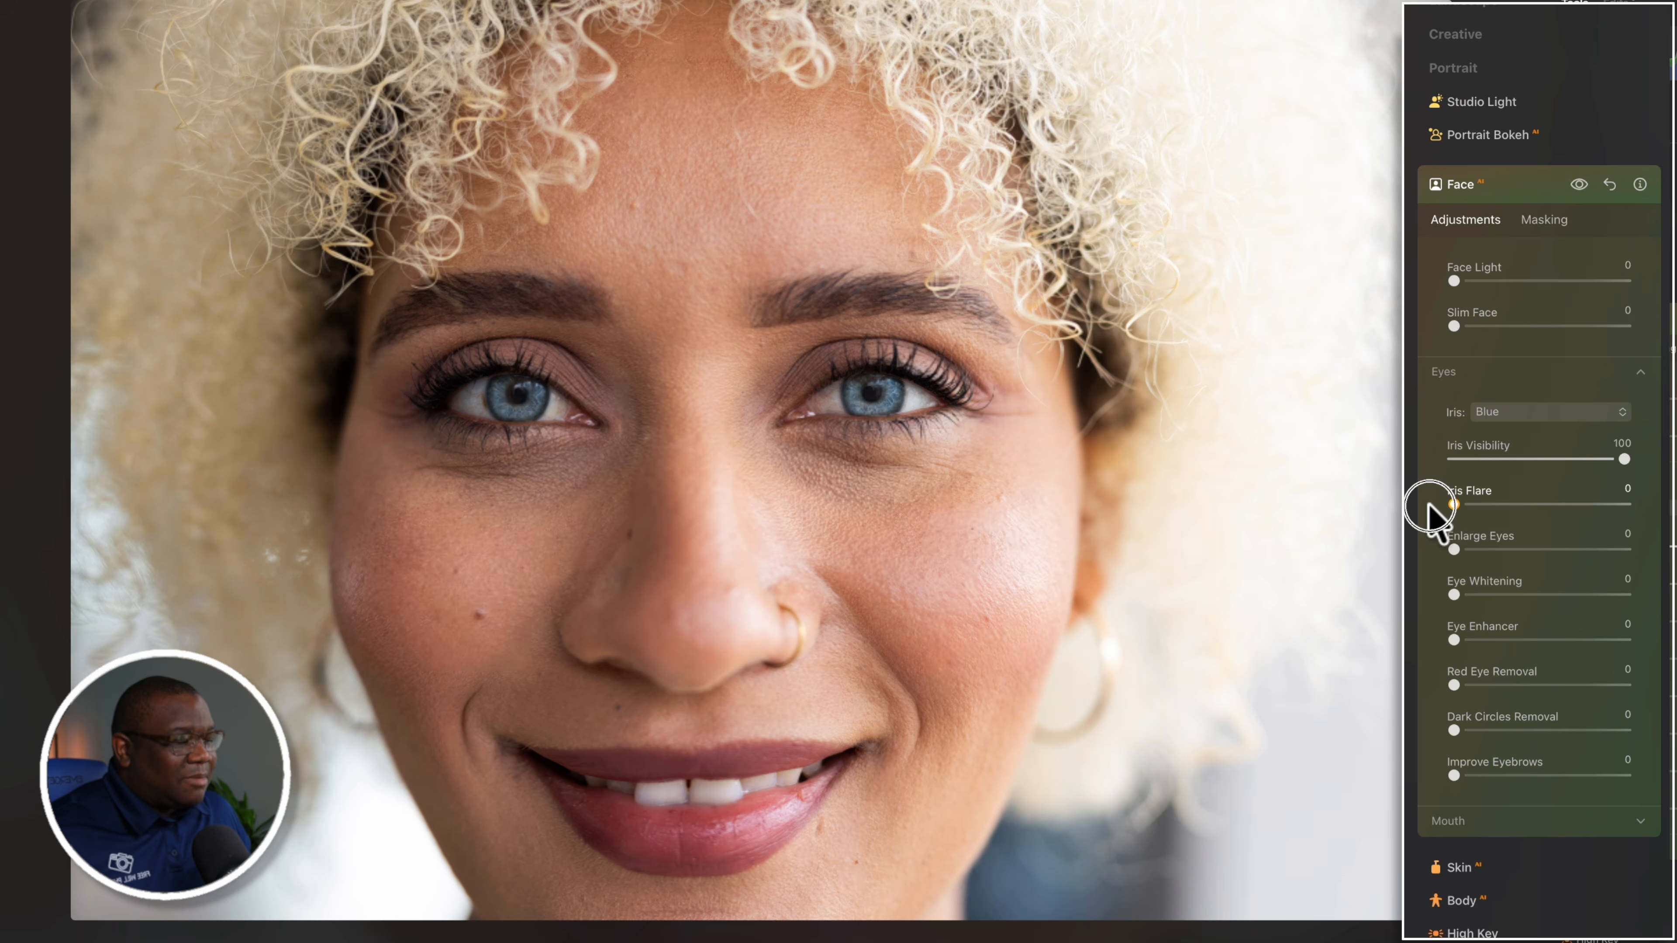
# Step: Try Enlarge Eyes at 66 before returning it to 0, and test Eye Whitening at 100 and 19
pyautogui.click(1452, 549)
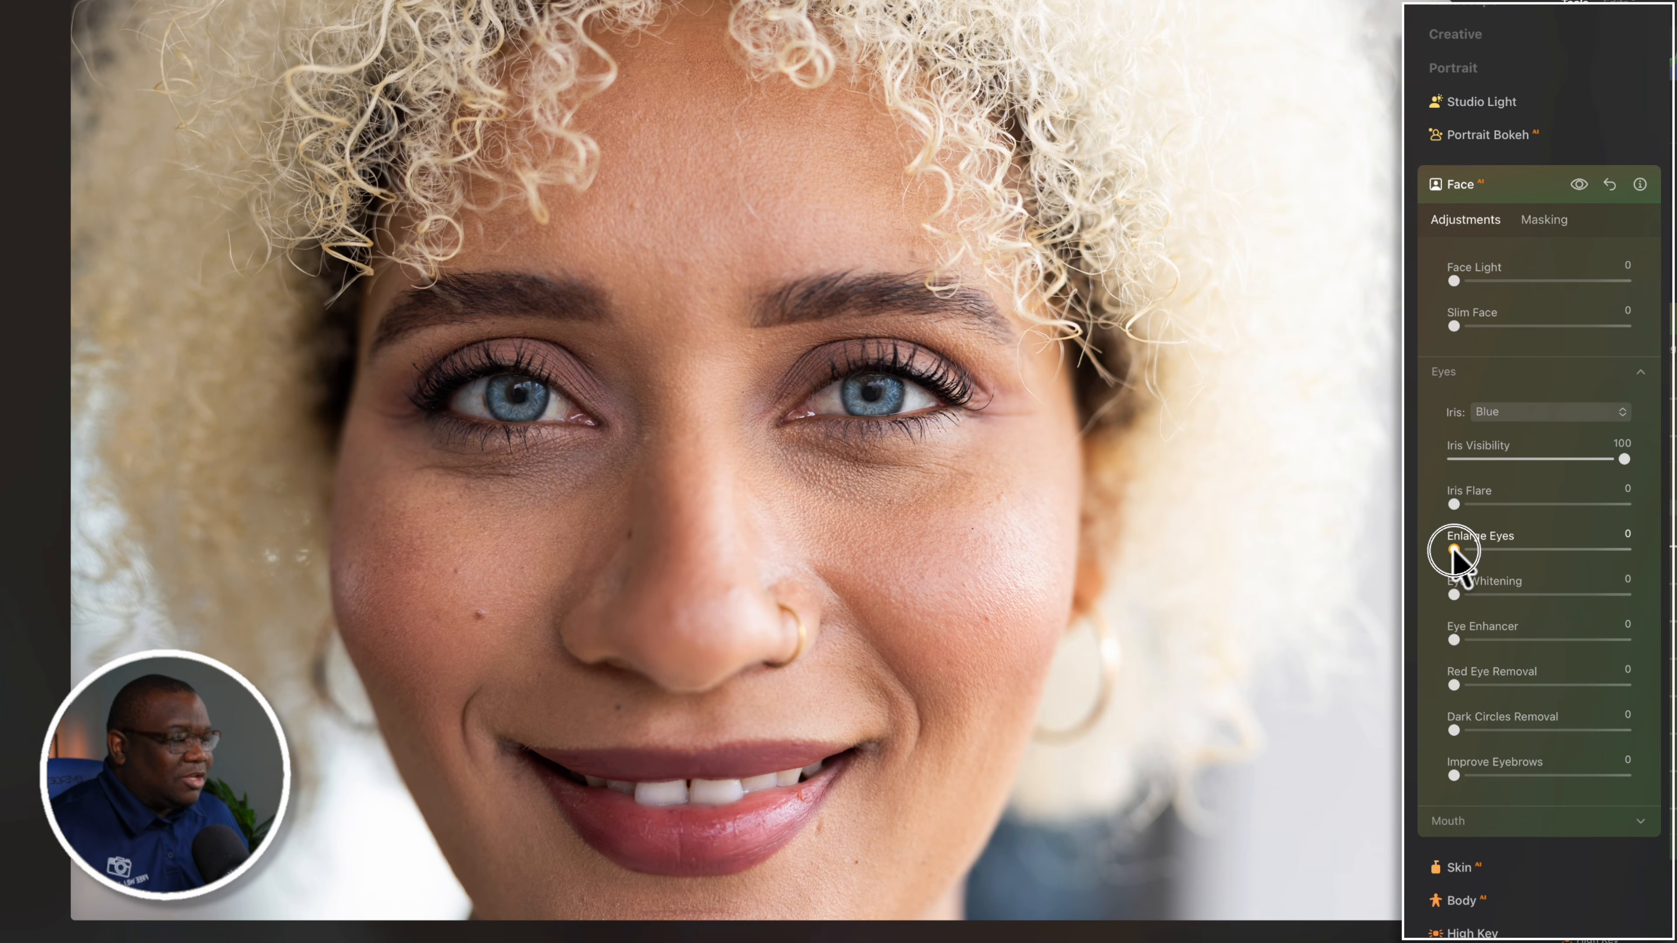
pyautogui.moveTo(1455, 551); pyautogui.dragTo(1568, 550)
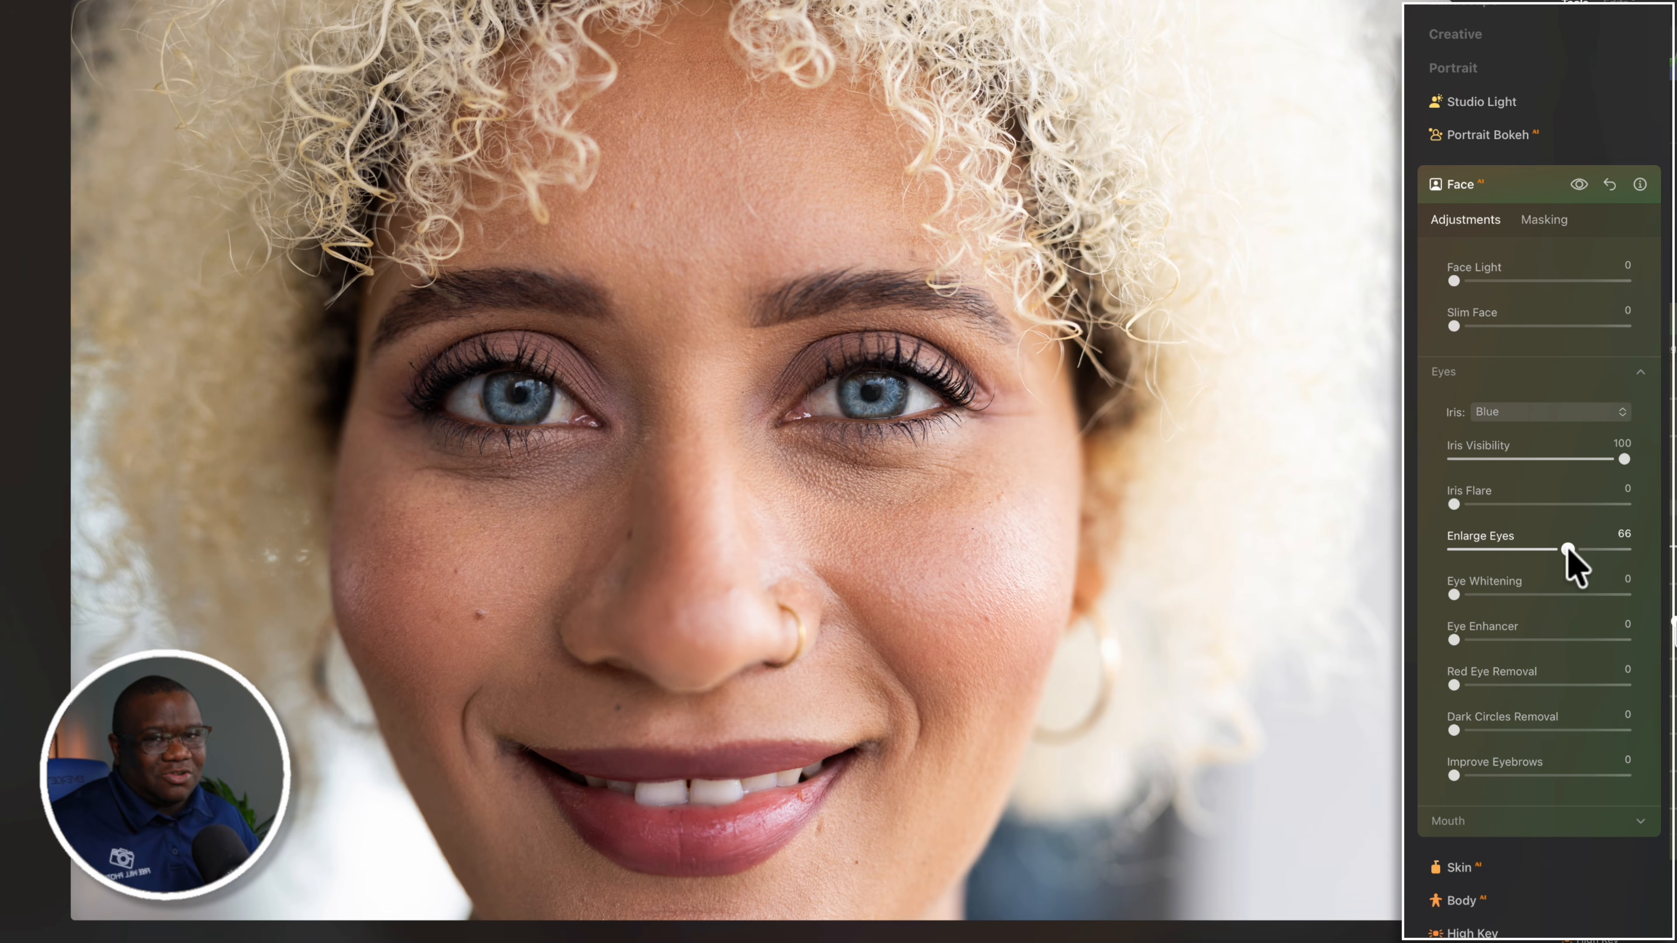
pyautogui.moveTo(1566, 549); pyautogui.dragTo(1441, 571)
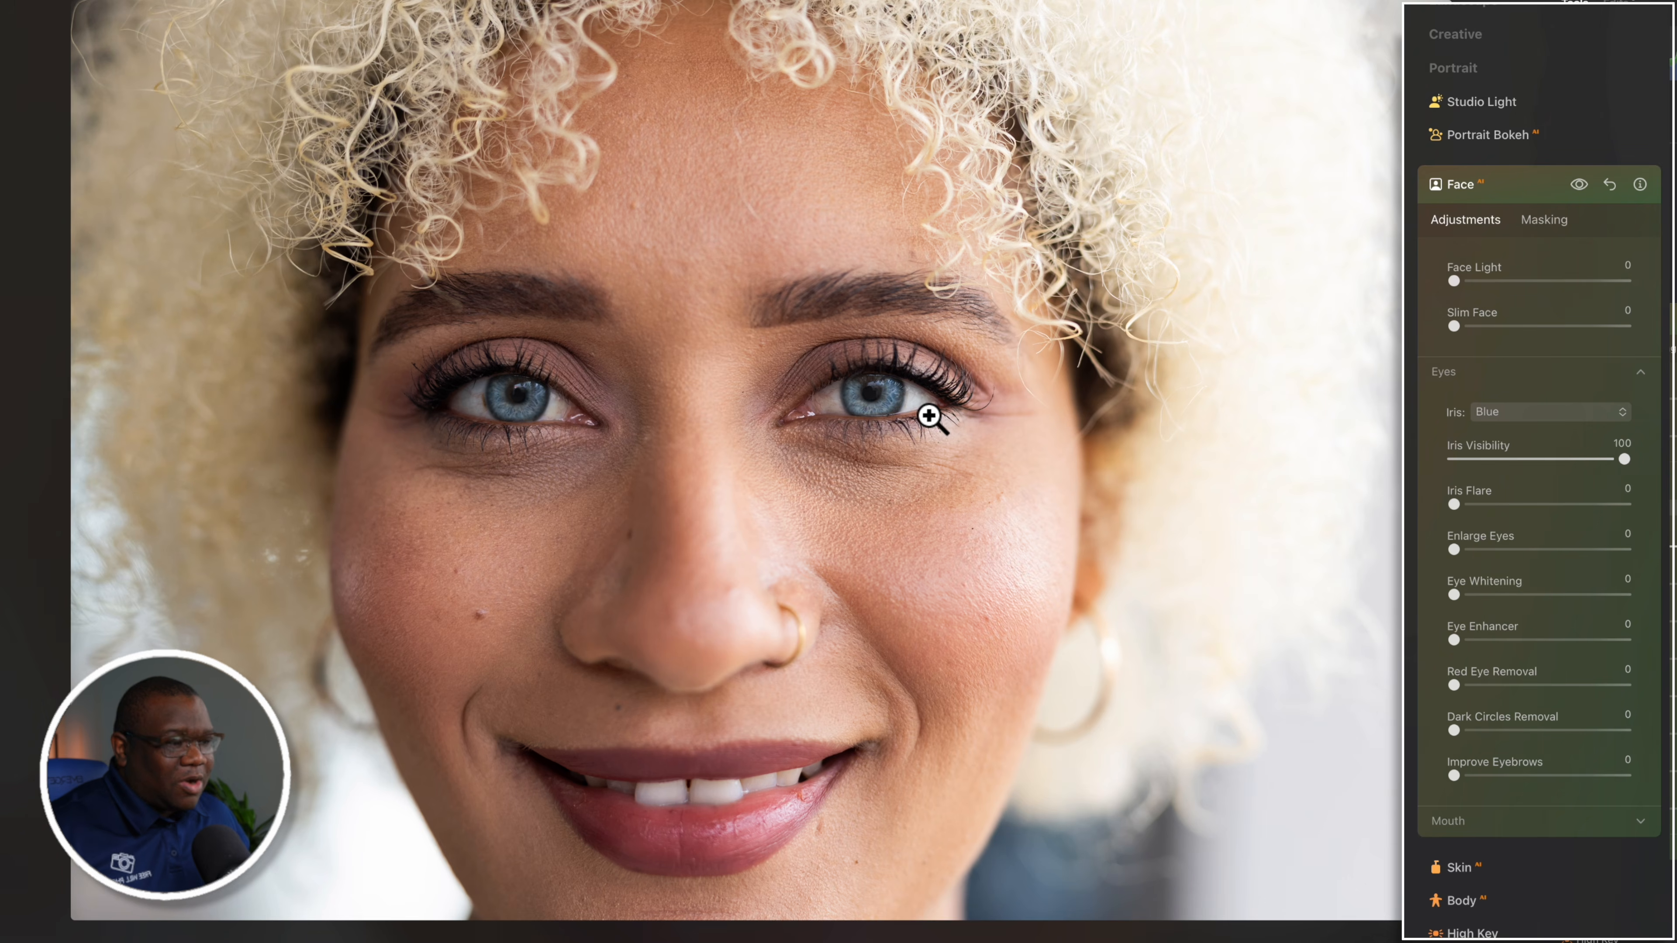
pyautogui.moveTo(1454, 596); pyautogui.dragTo(1631, 594)
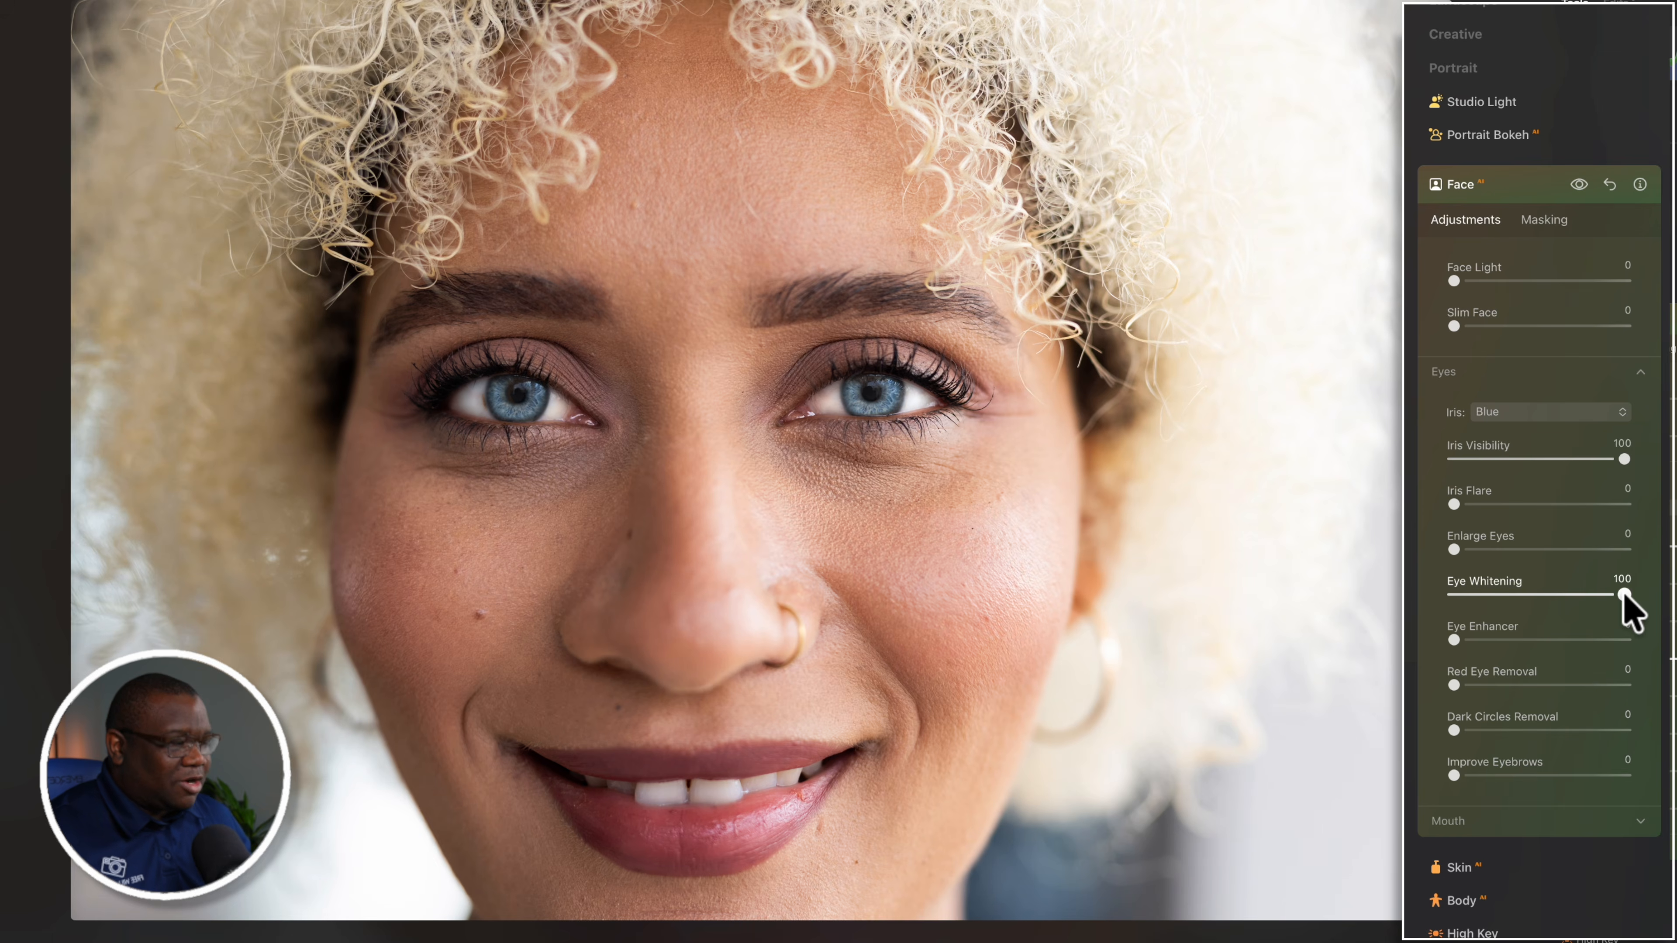
pyautogui.moveTo(1624, 597); pyautogui.dragTo(1487, 598)
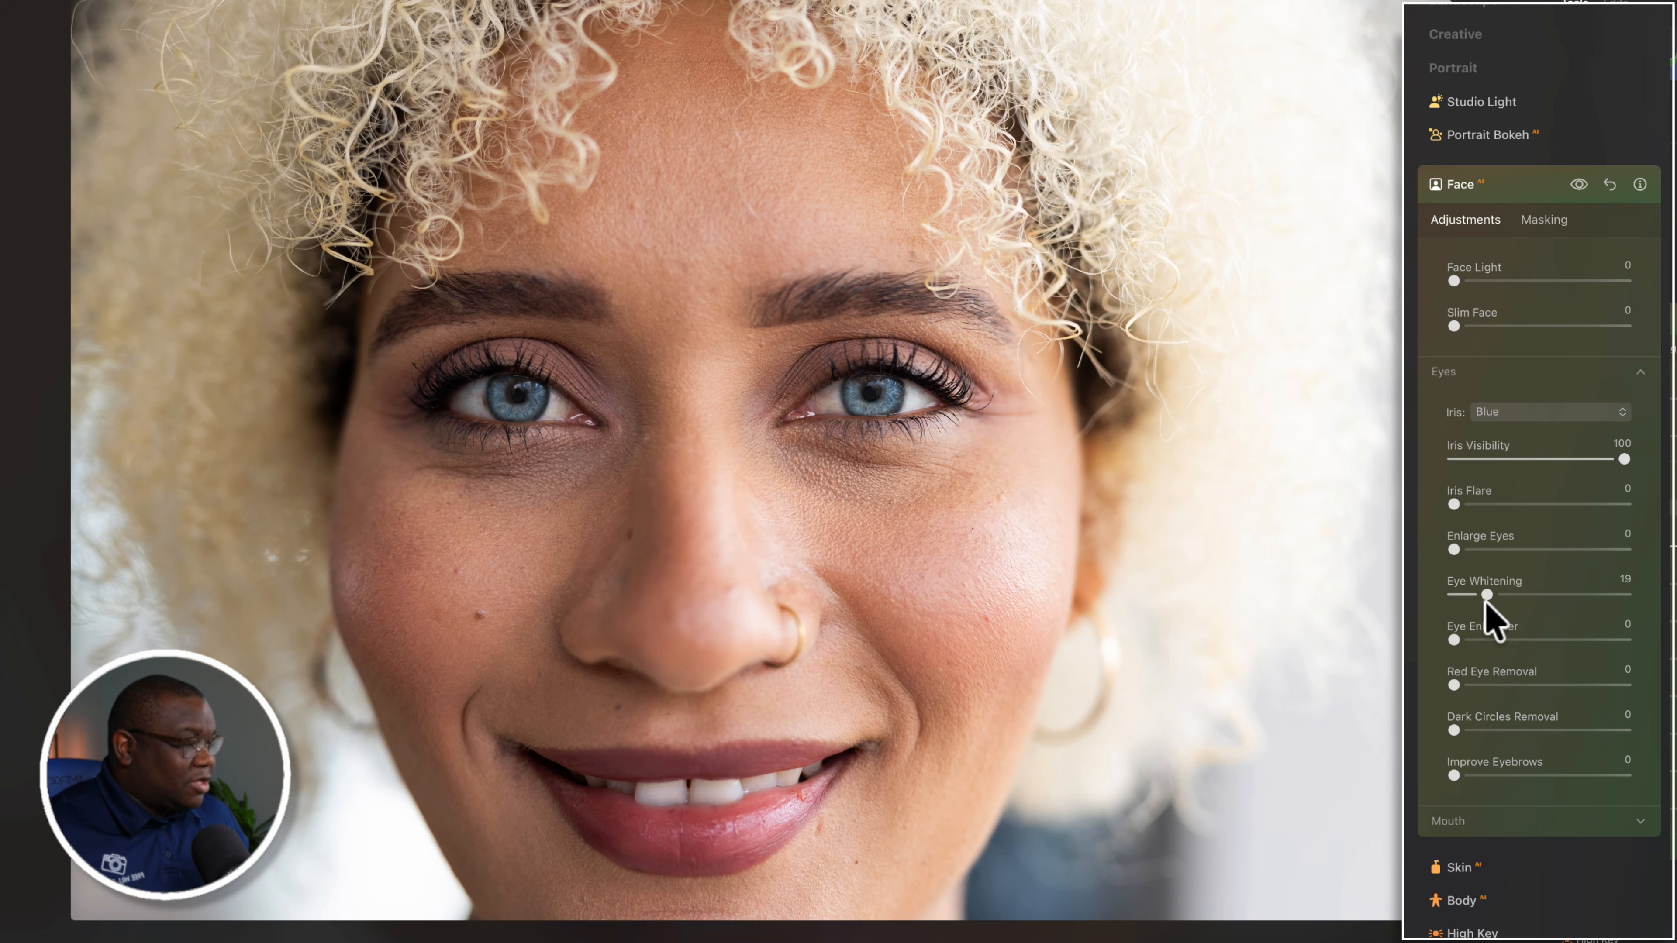
# Step: Reset Eye Whitening to 0 and try Eye Enhancer at 67 and 61 with a close look at the eyes, returning it to 0
pyautogui.moveTo(1487, 598); pyautogui.dragTo(1565, 639)
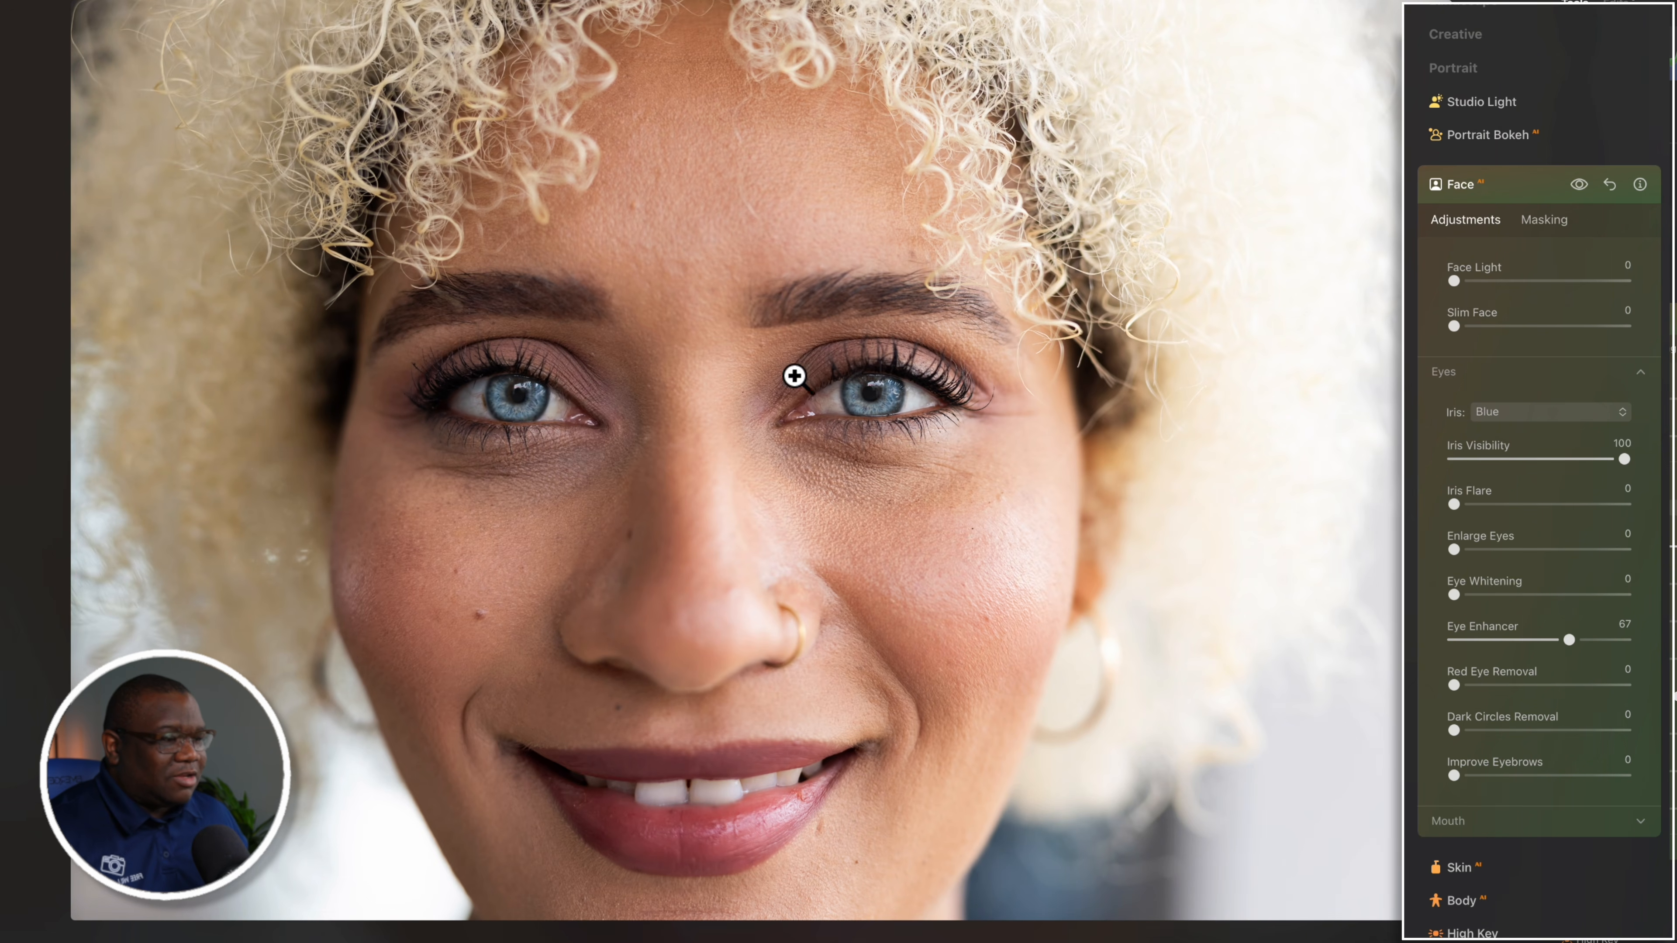
pyautogui.click(870, 394)
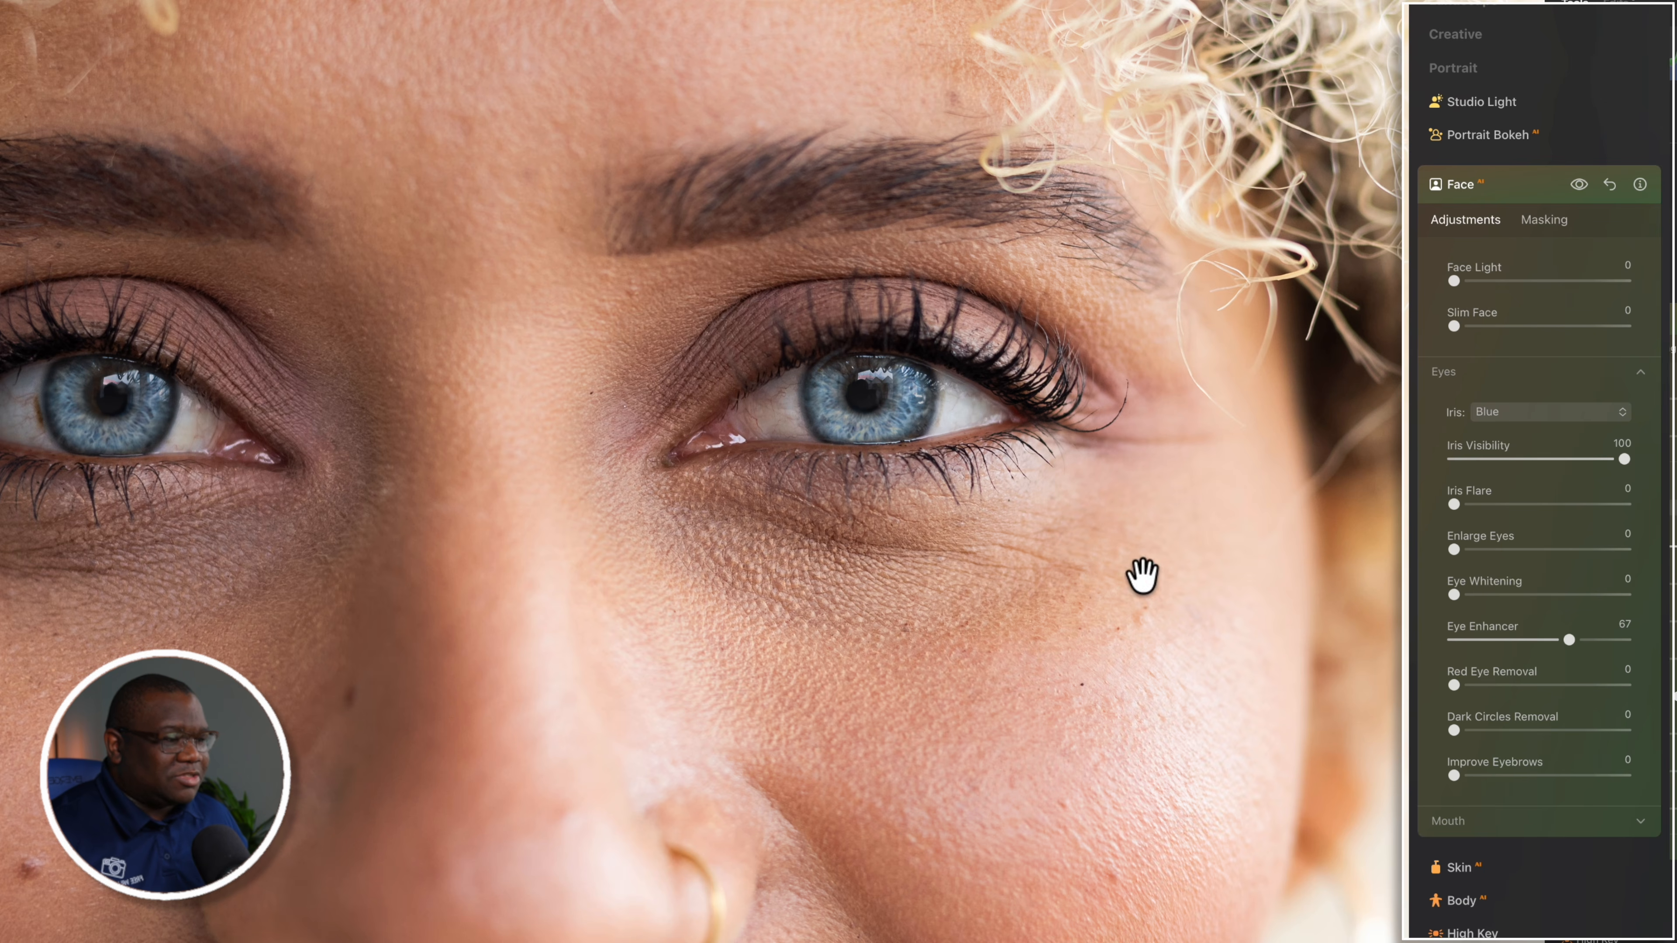
pyautogui.moveTo(1569, 640); pyautogui.dragTo(1416, 656)
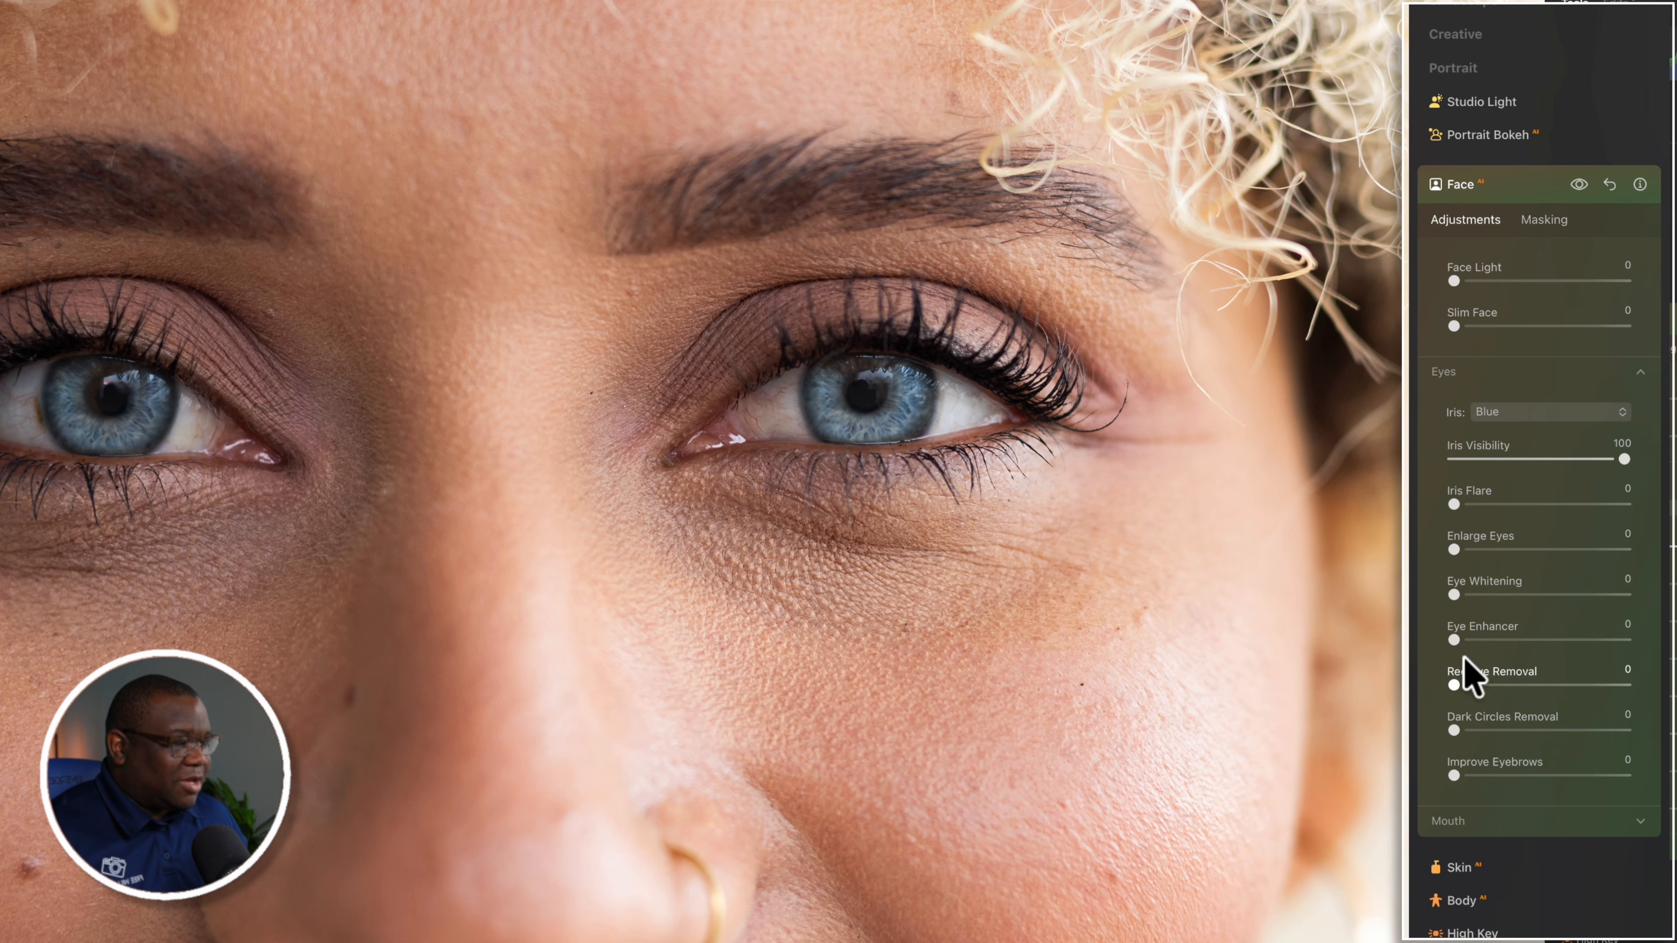
pyautogui.moveTo(1455, 639); pyautogui.dragTo(1558, 641)
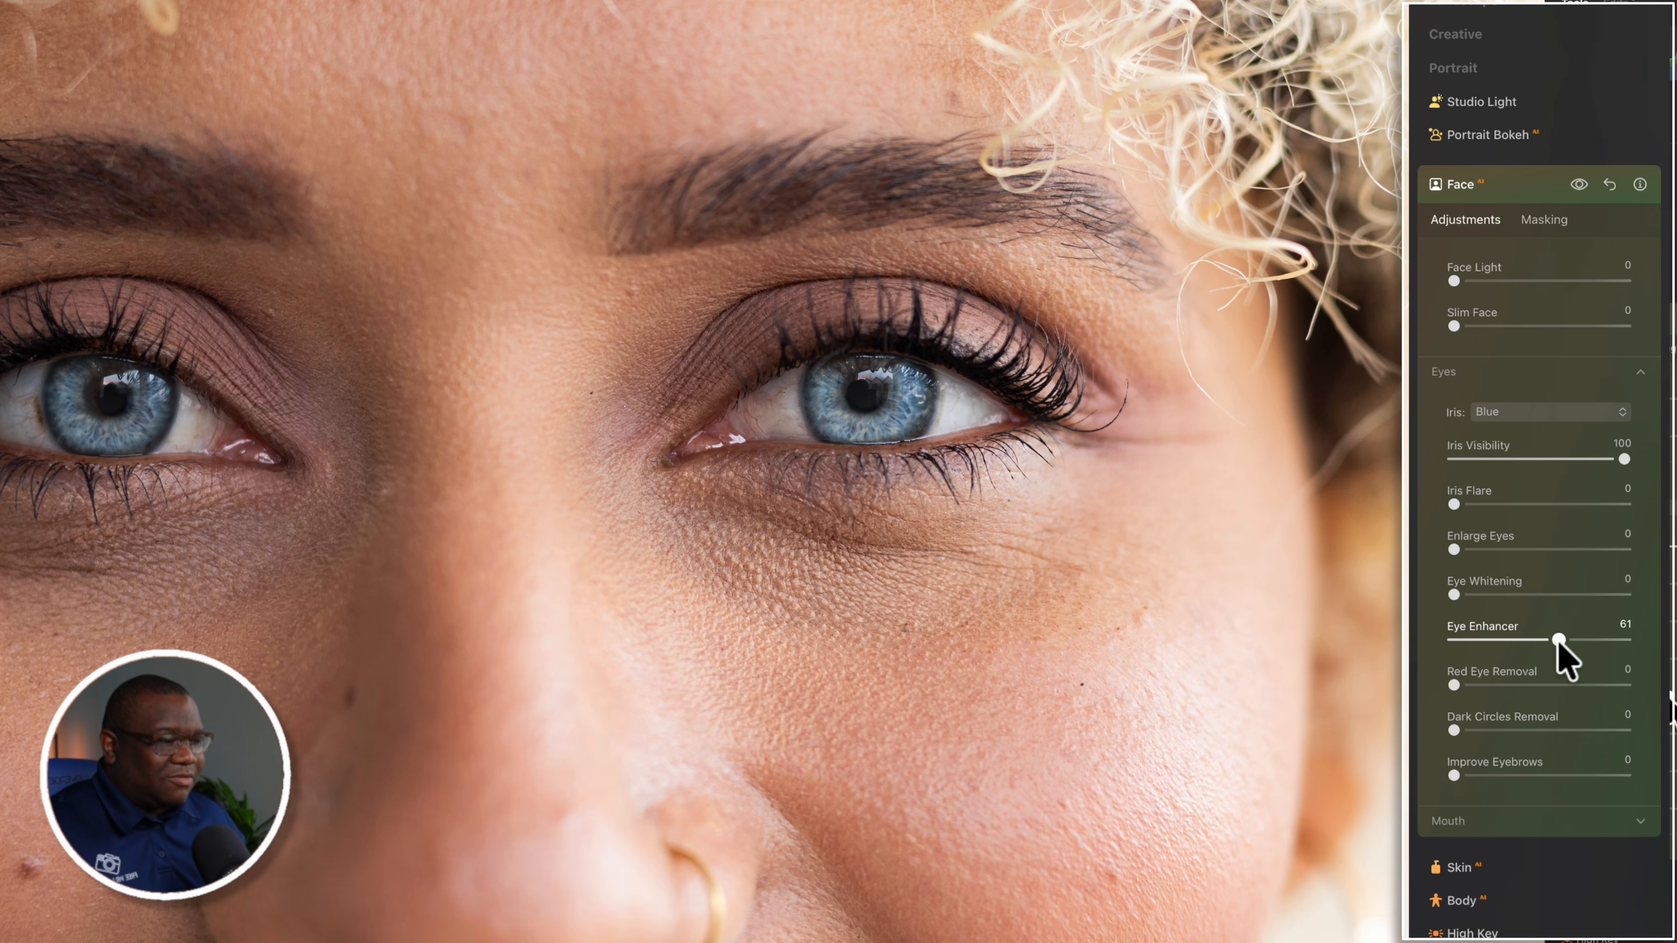
pyautogui.click(865, 403)
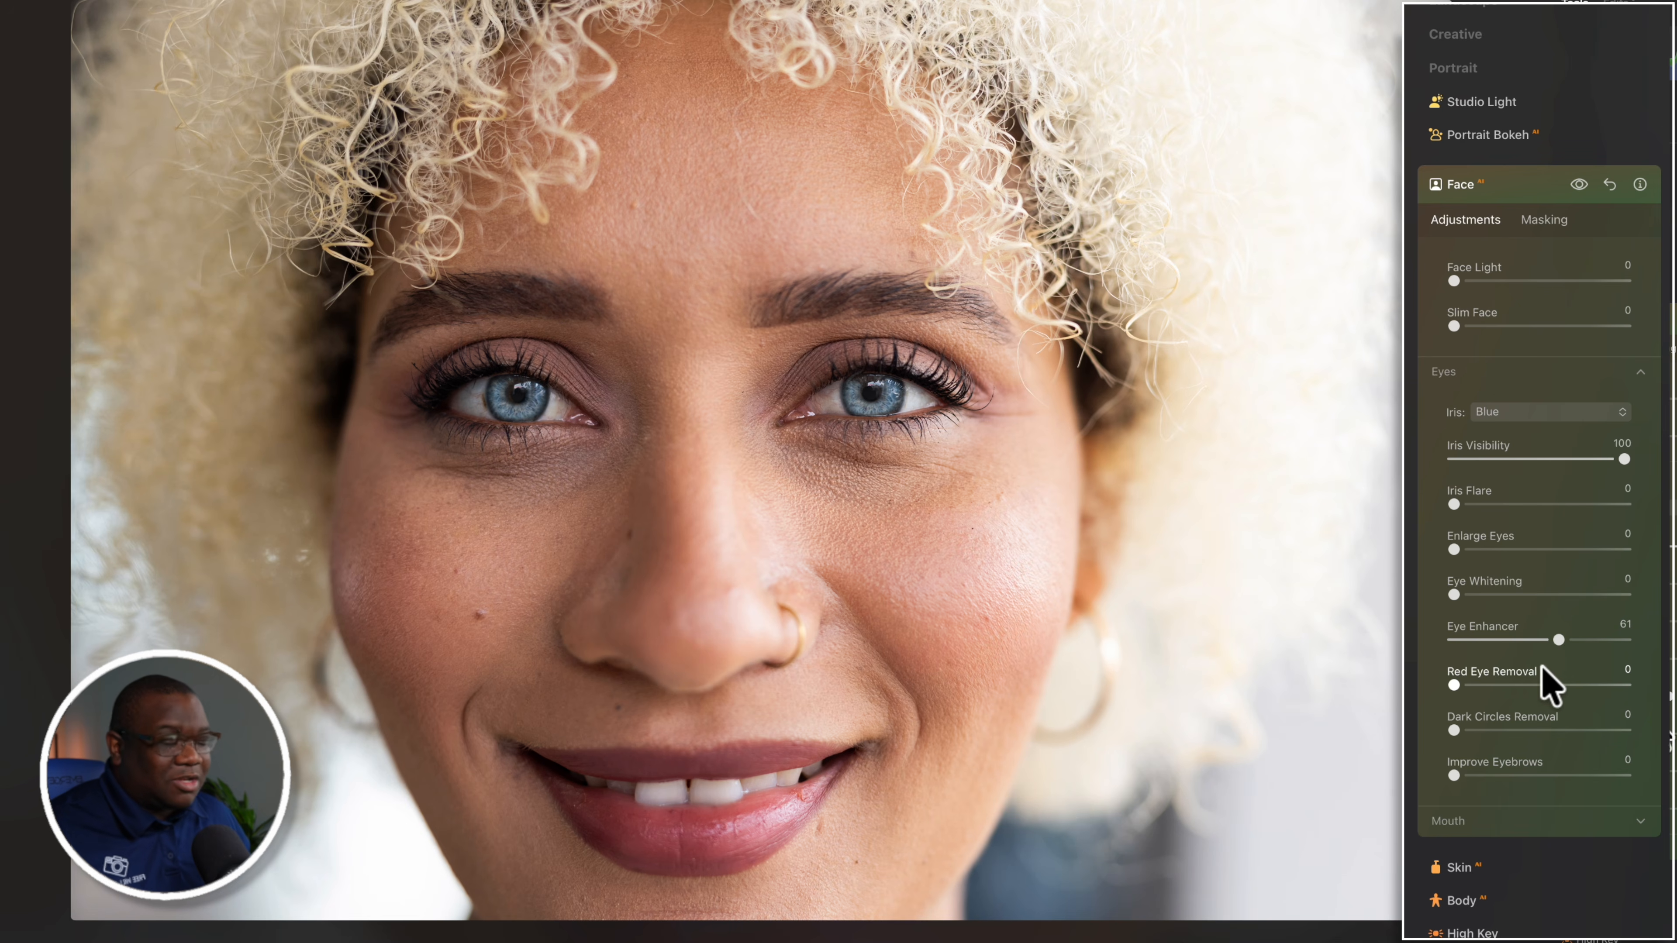
pyautogui.doubleClick(1557, 641)
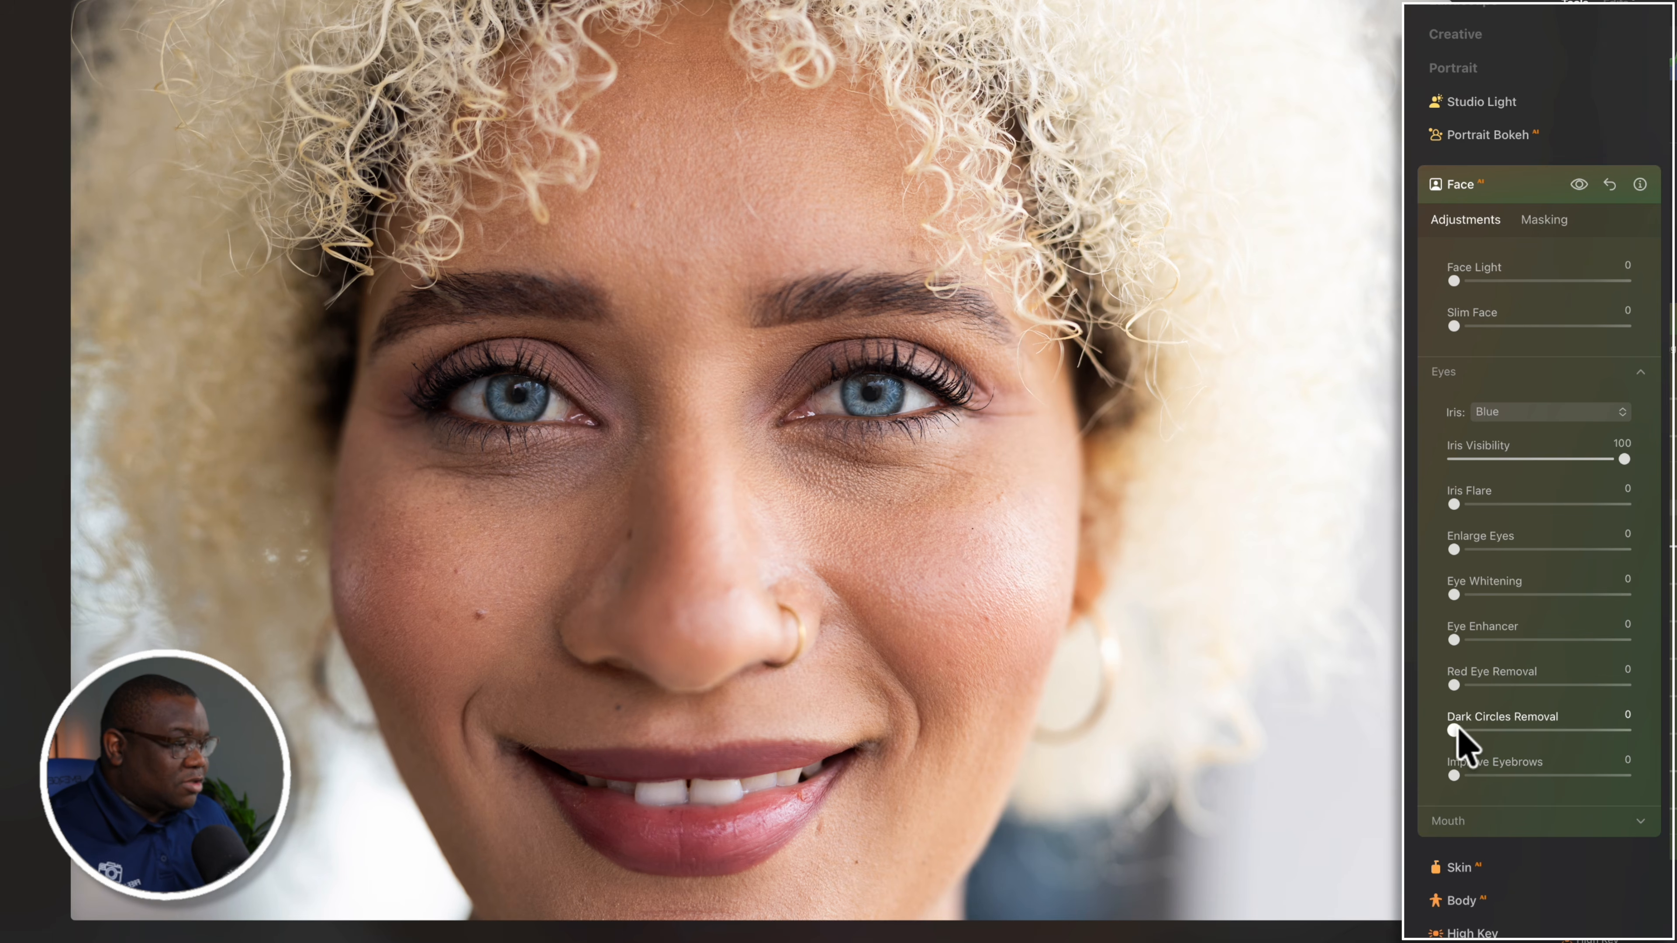
# Step: Lighten the under-eye area with Dark Circles Removal at 32 and strengthen the brows with Improve Eyebrows at 40
pyautogui.moveTo(1455, 730); pyautogui.dragTo(1547, 730)
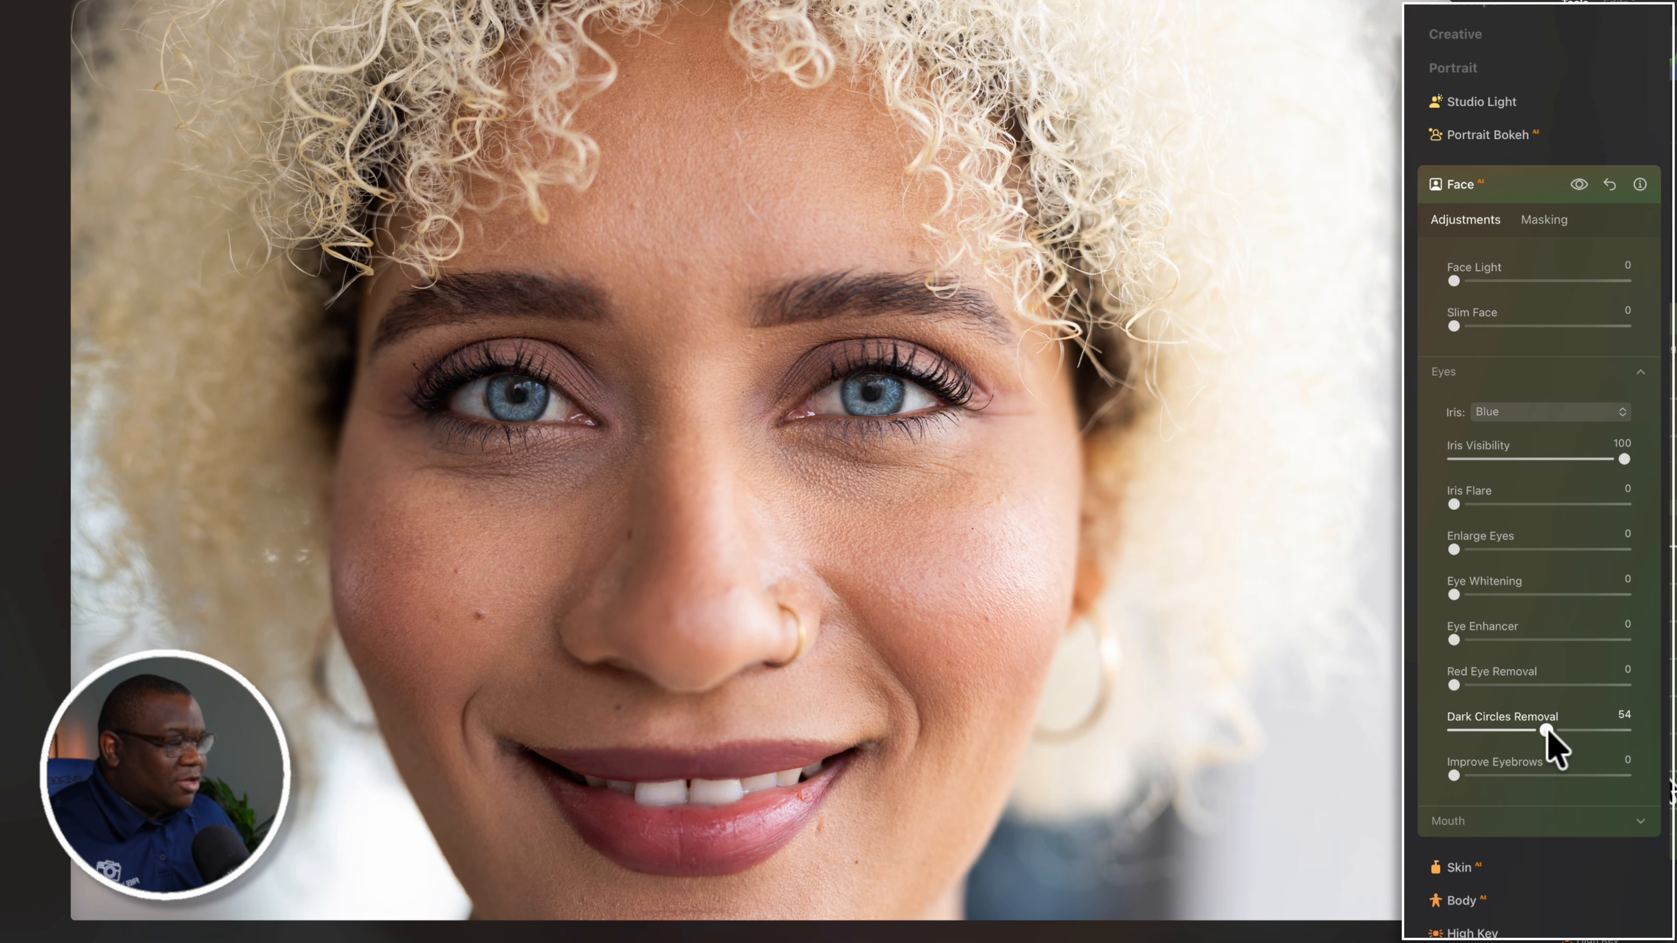
pyautogui.moveTo(1549, 732); pyautogui.dragTo(1512, 731)
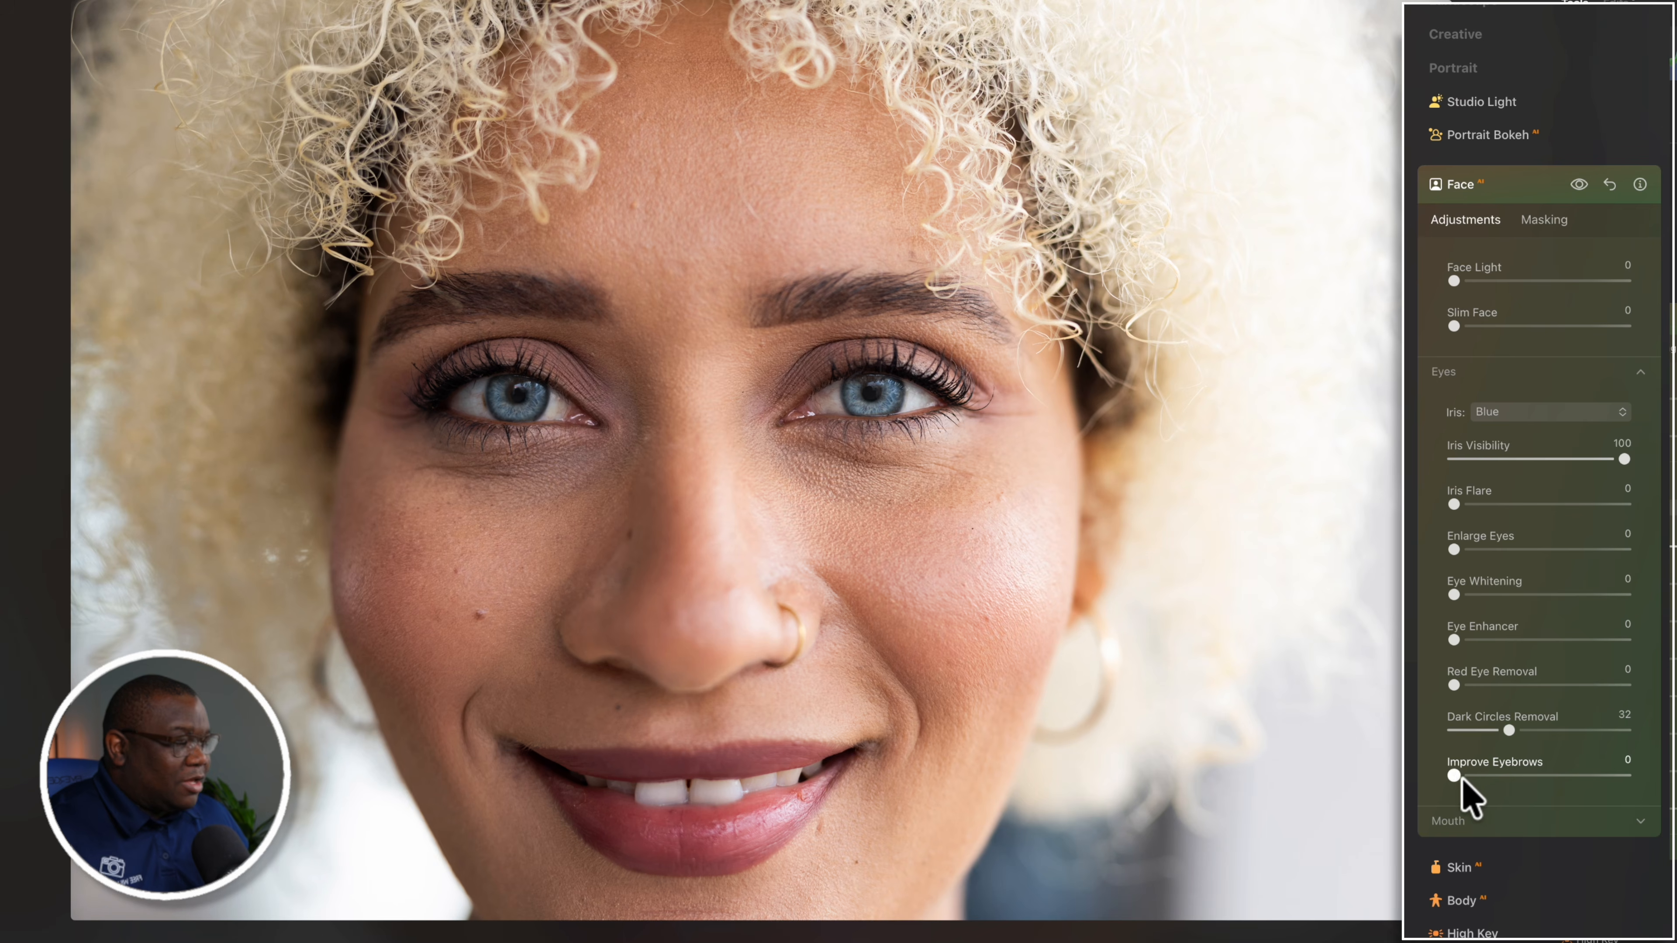
pyautogui.click(1456, 776)
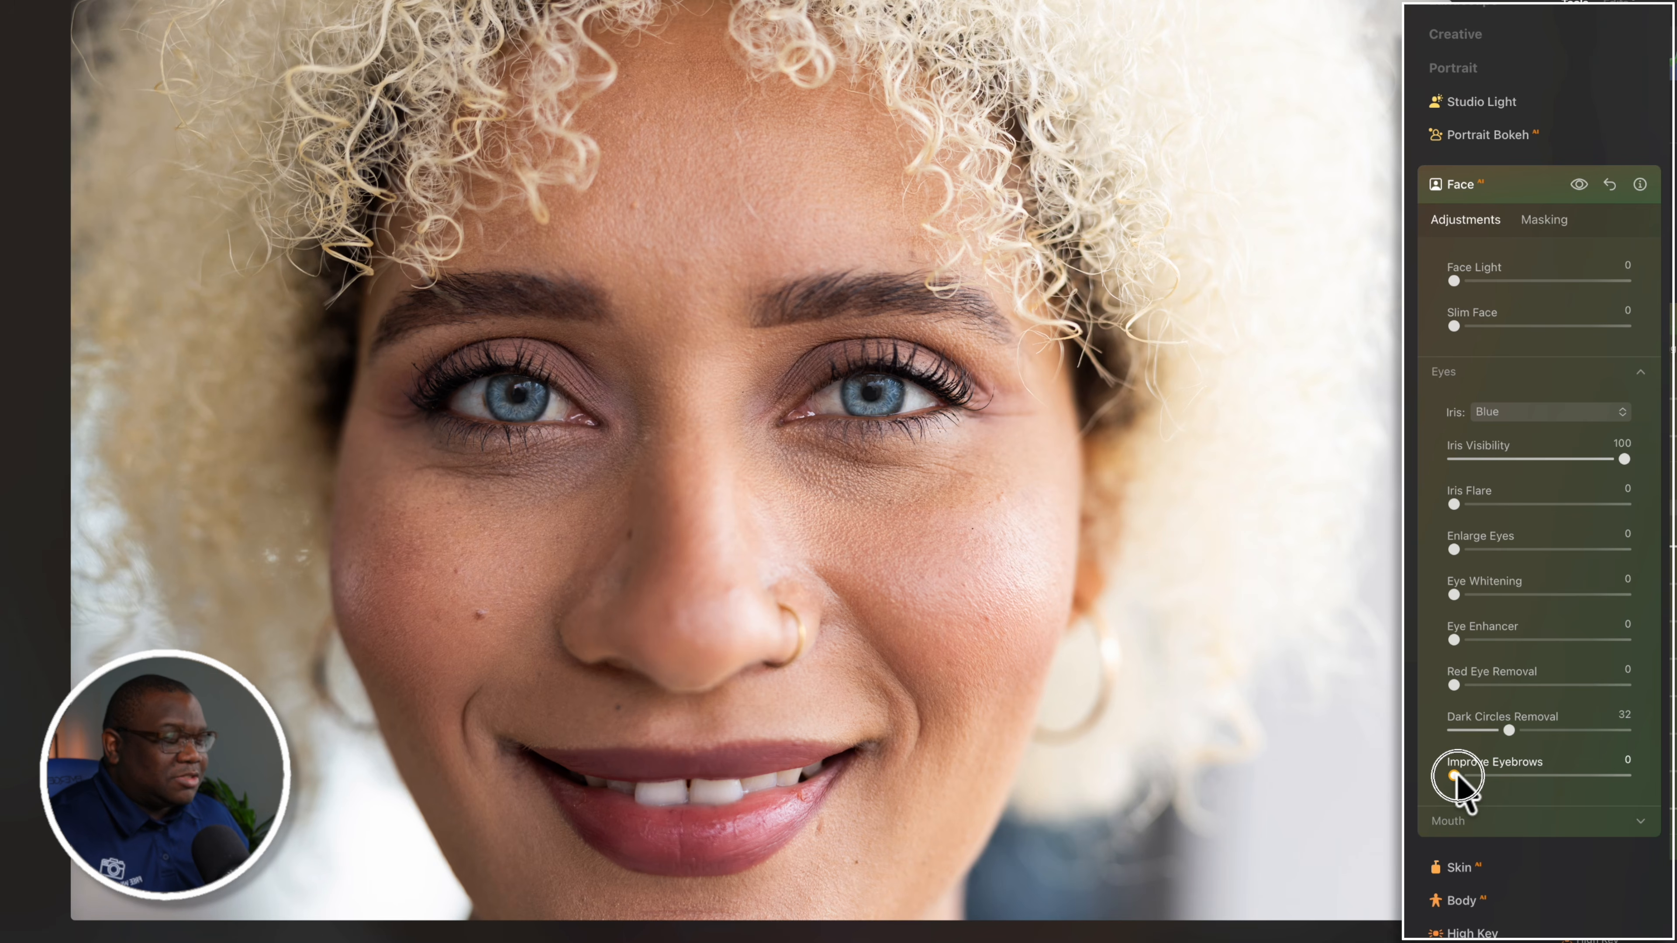
pyautogui.moveTo(1456, 776); pyautogui.dragTo(1583, 788)
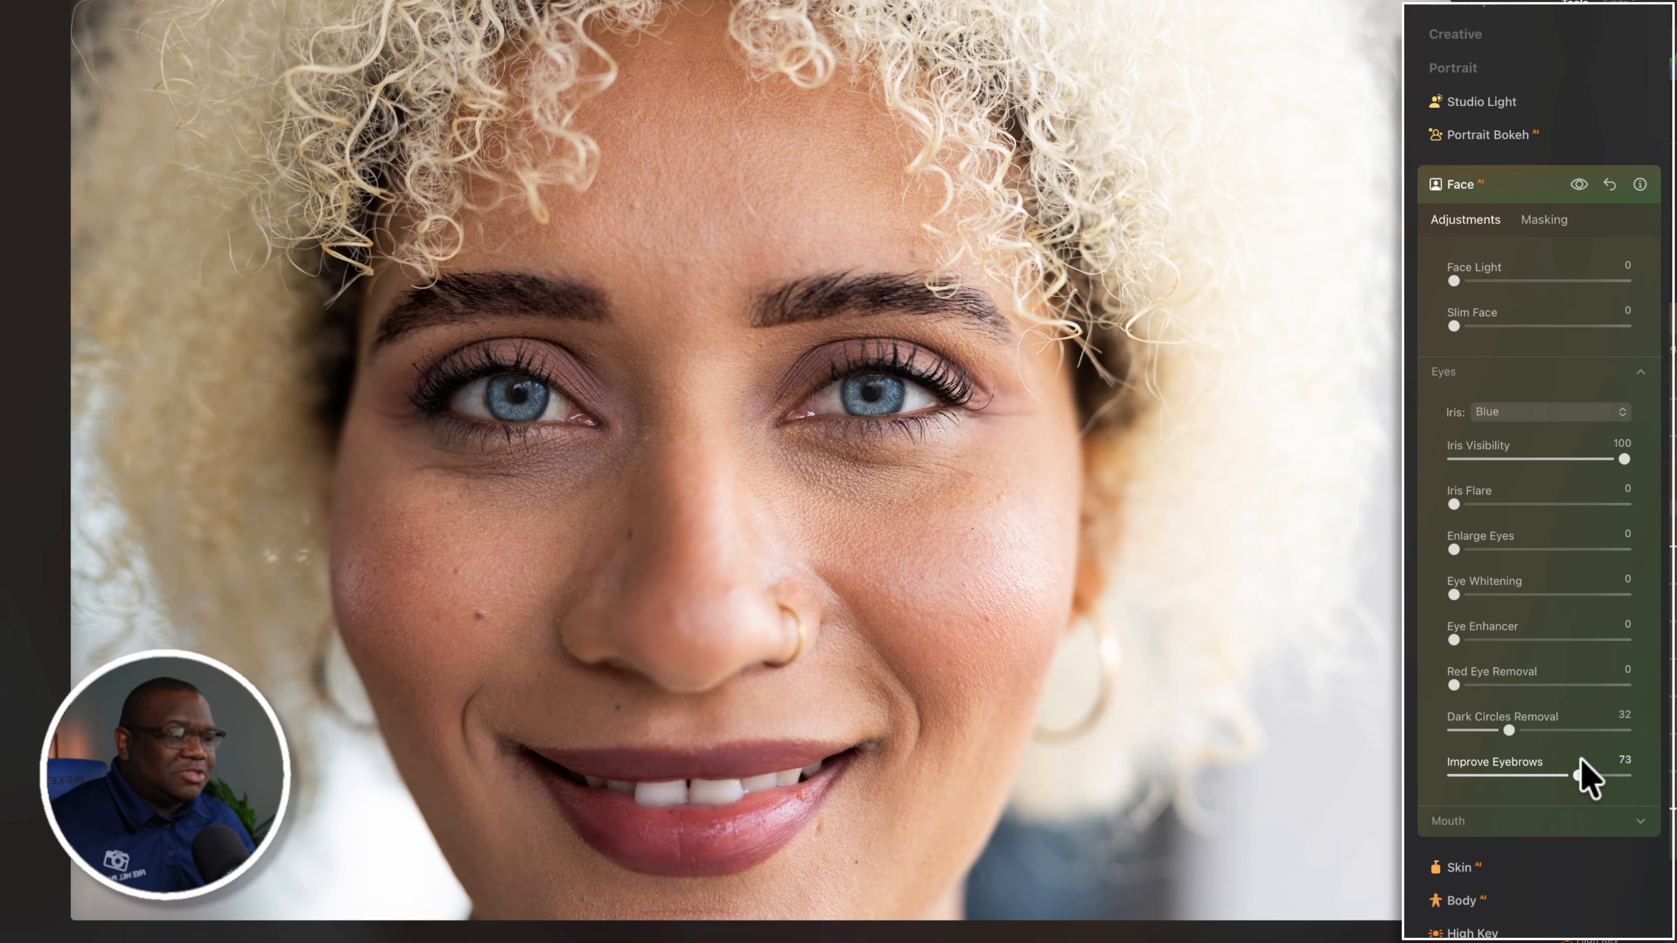
pyautogui.moveTo(1579, 778); pyautogui.dragTo(1524, 780)
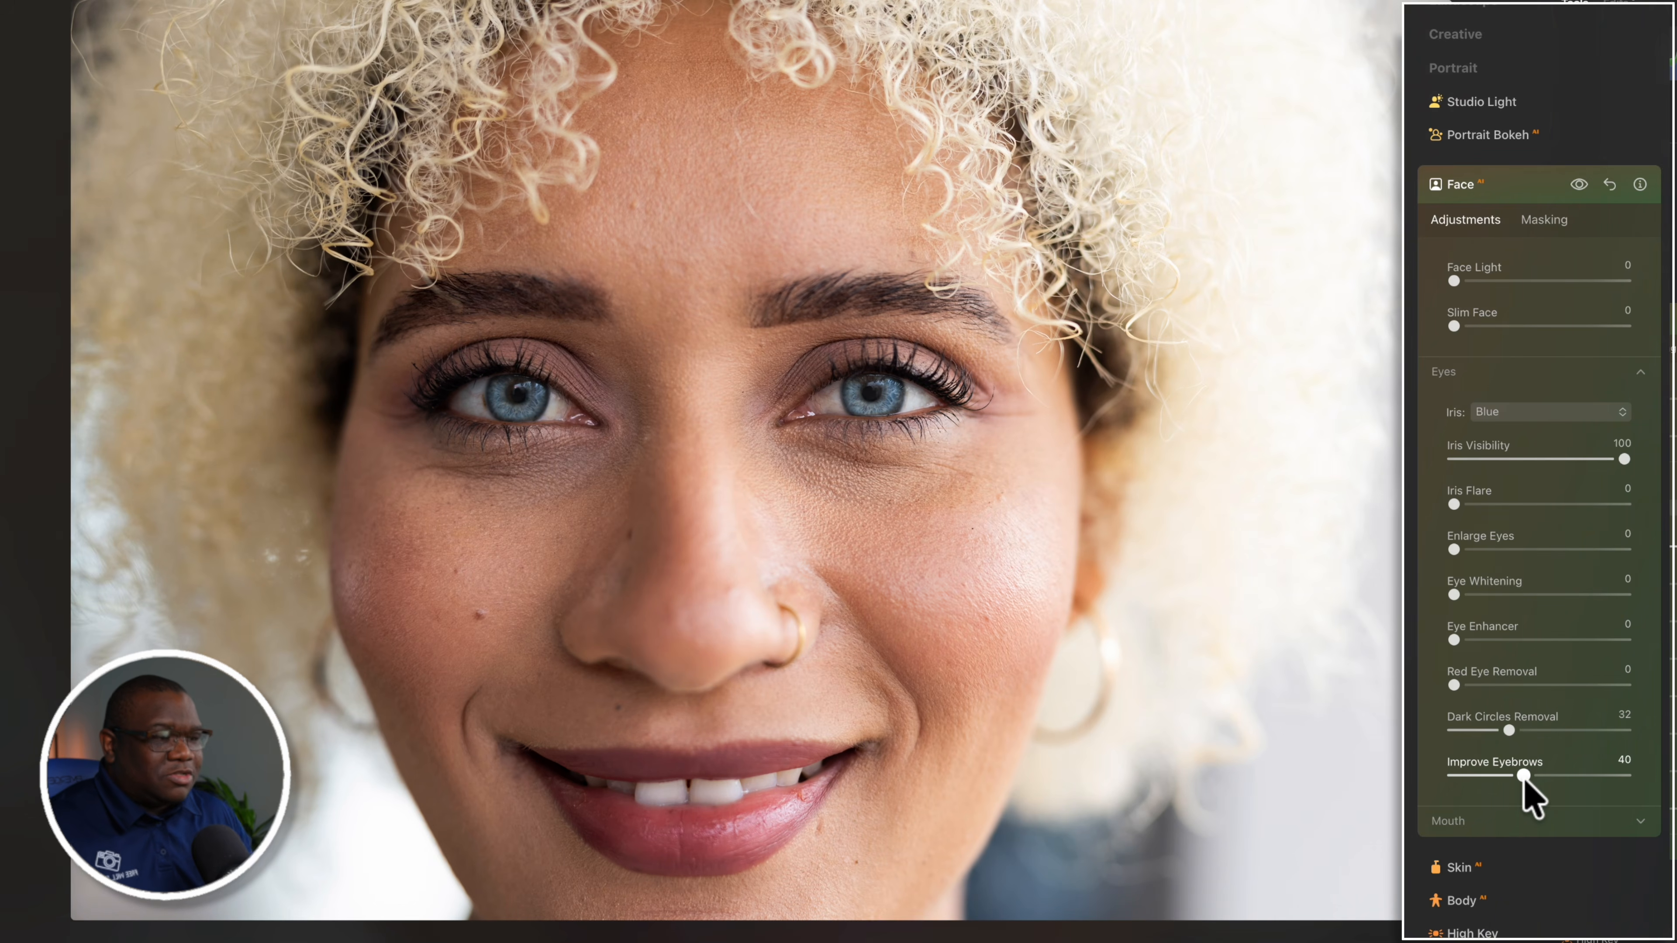